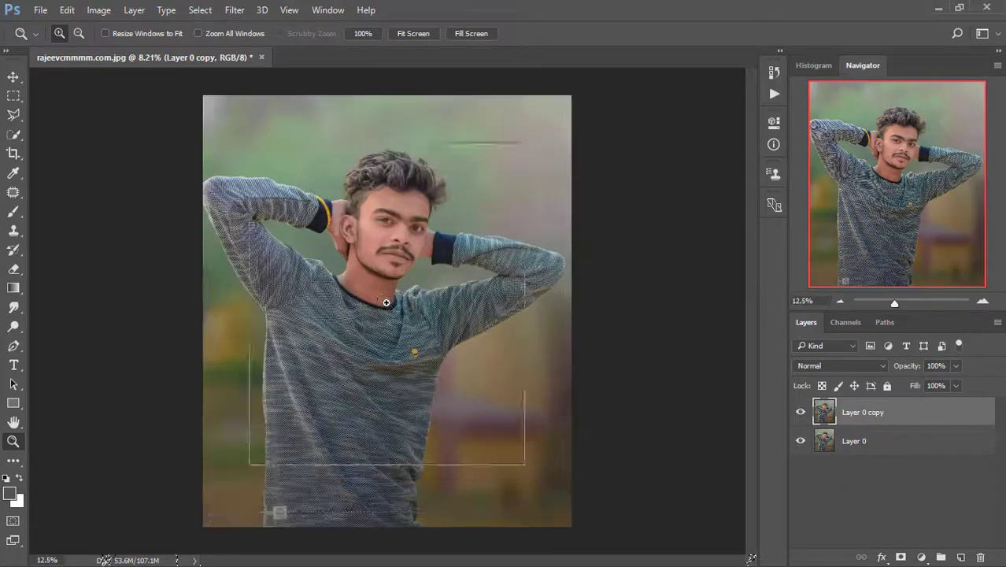
- Delete the existing Layer 0 copy and make a fresh duplicate of Layer 0
drag(956, 415, 981, 558)
click(802, 414)
click(802, 414)
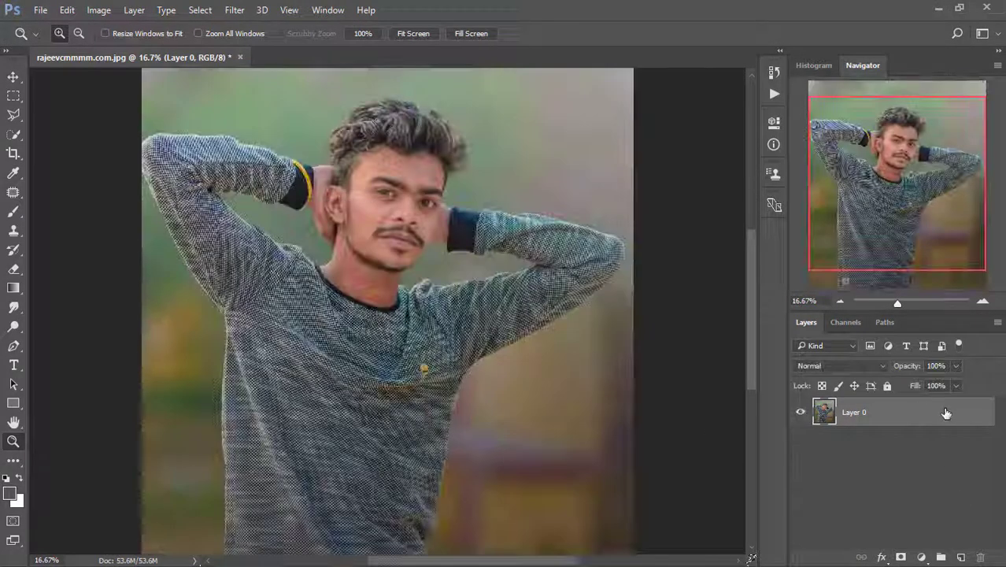
drag(945, 414, 961, 557)
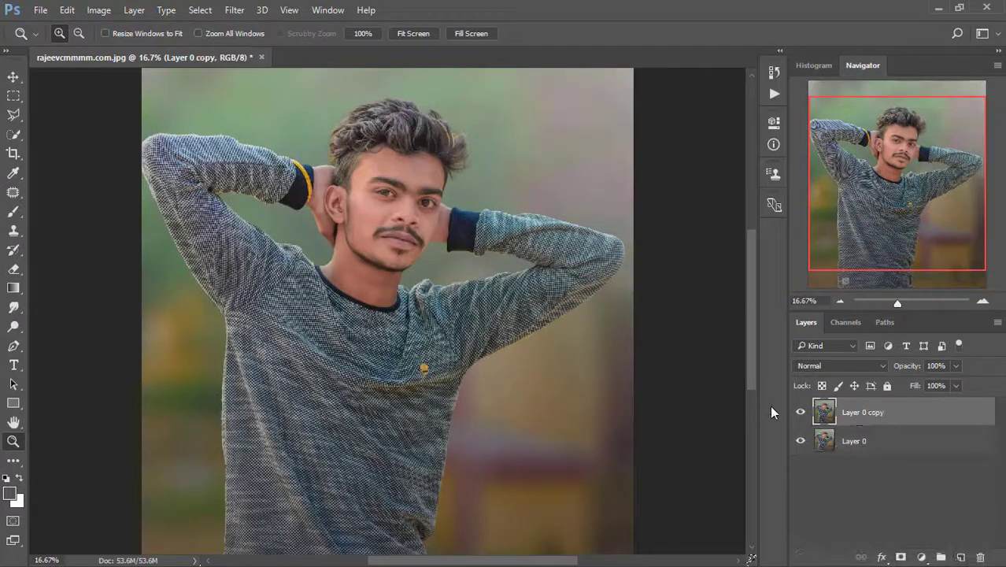
- Select the man's face, neck and the upper chest of the sweater on Layer 0 copy with the Quick Selection tool
scroll(382, 293, up, 2)
click(377, 291)
scroll(382, 287, up, 3)
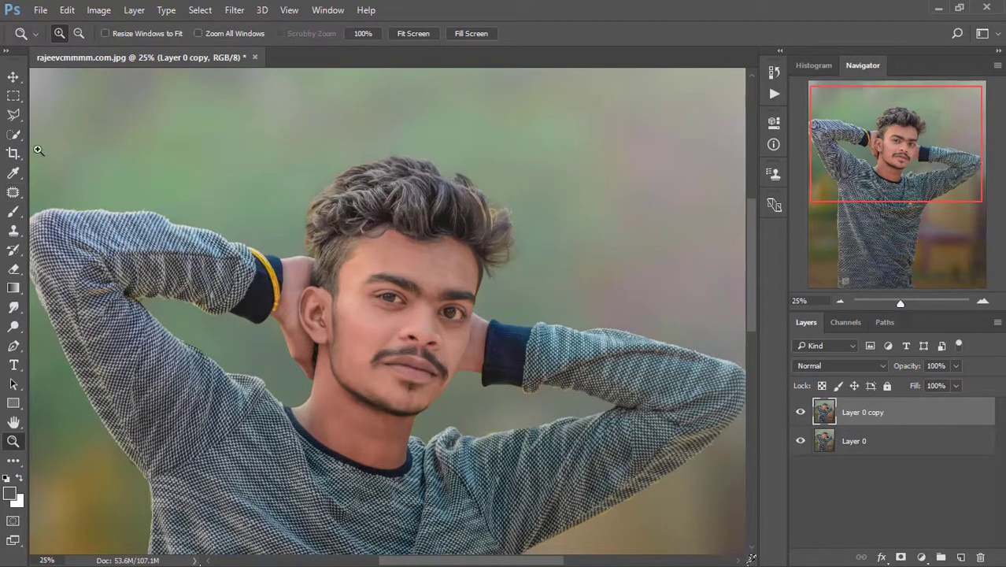
click(15, 137)
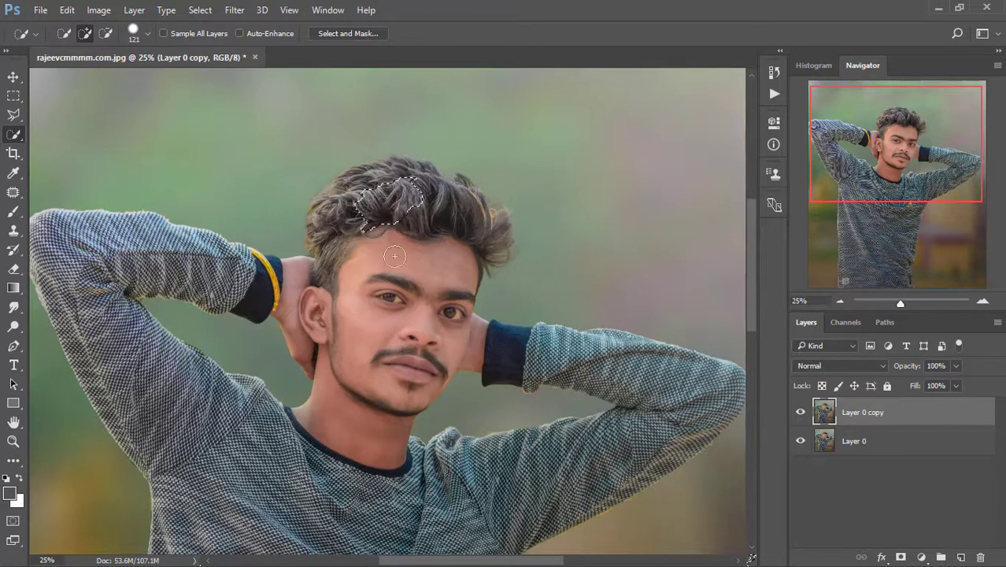
mouse_move(394, 256)
mouse_down()
mouse_move(384, 355)
mouse_move(379, 339)
mouse_up()
scroll(378, 334, down, 3)
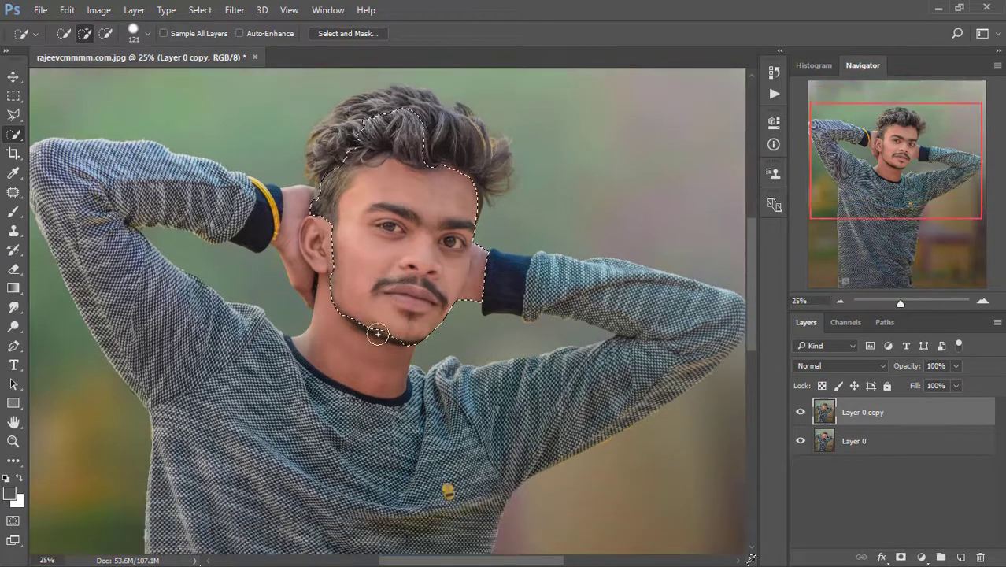
scroll(378, 334, down, 2)
mouse_move(366, 281)
mouse_down()
mouse_move(330, 440)
mouse_move(326, 371)
mouse_up()
scroll(326, 371, down, 3)
mouse_move(322, 307)
mouse_down()
mouse_move(241, 416)
mouse_move(231, 460)
mouse_up()
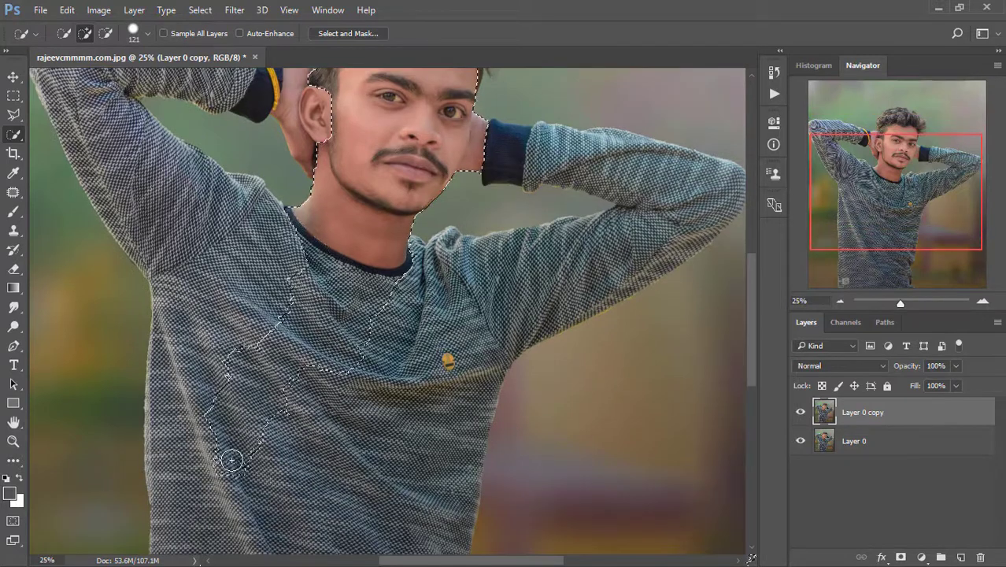
- Extend the quick selection over the rest of the sweater's torso down to the image's lower edge
scroll(348, 297, down, 6)
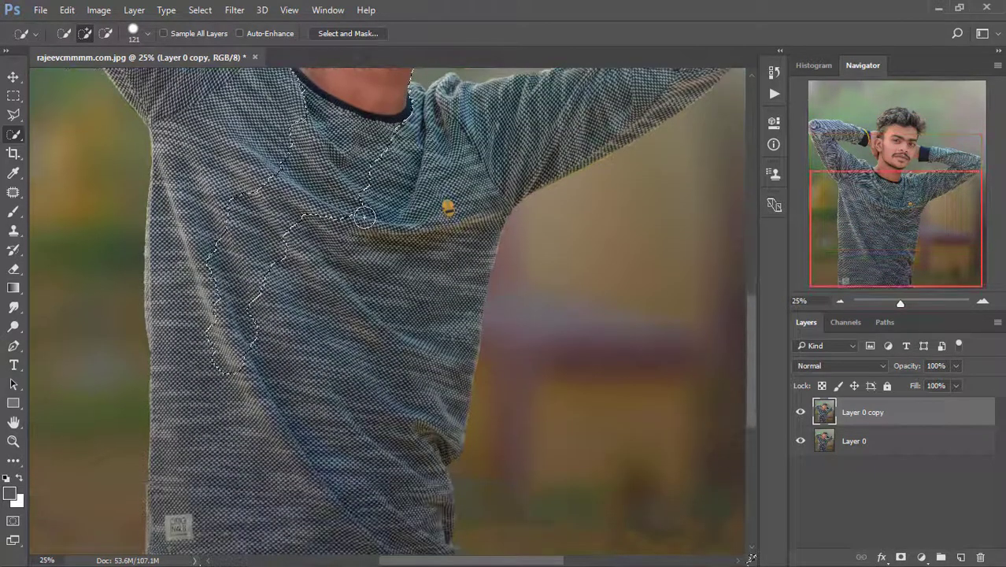
drag(334, 461, 330, 505)
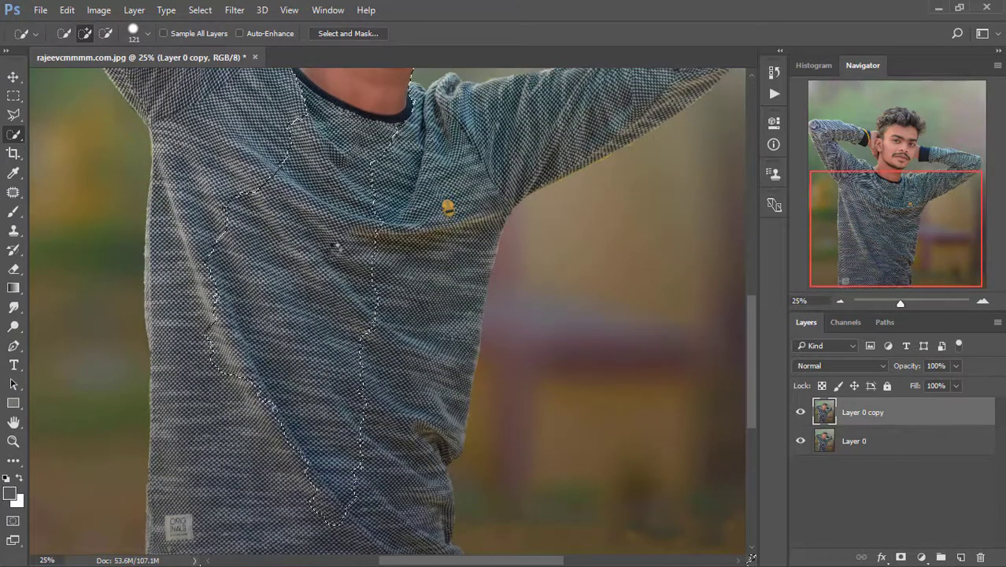
scroll(337, 246, down, 5)
mouse_move(326, 236)
mouse_down()
mouse_move(253, 205)
mouse_move(217, 384)
mouse_move(189, 382)
mouse_up()
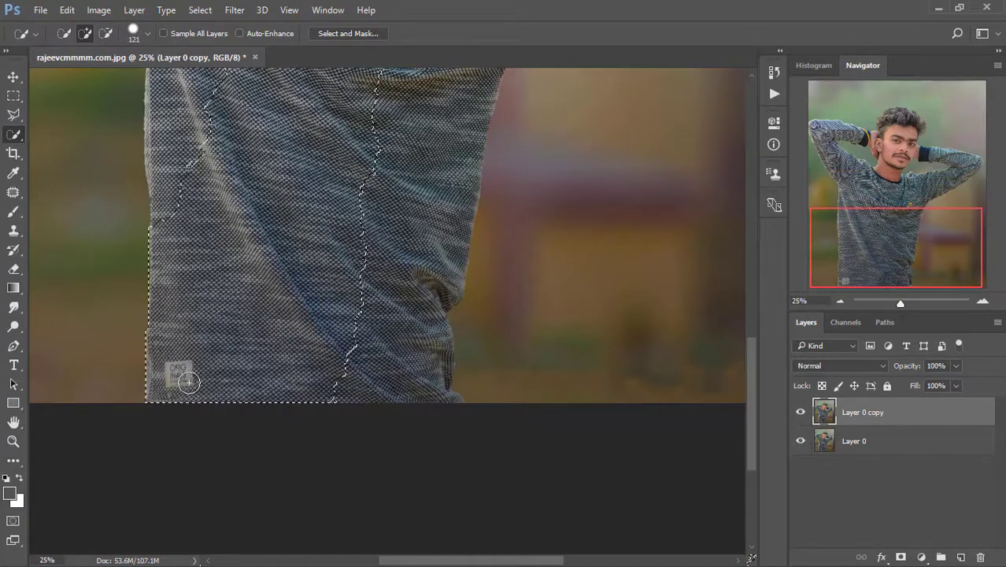
mouse_move(305, 328)
mouse_down()
mouse_move(326, 322)
mouse_move(402, 363)
mouse_up()
- Extend the quick selection over the raised sleeve on the image's left side
scroll(403, 364, up, 12)
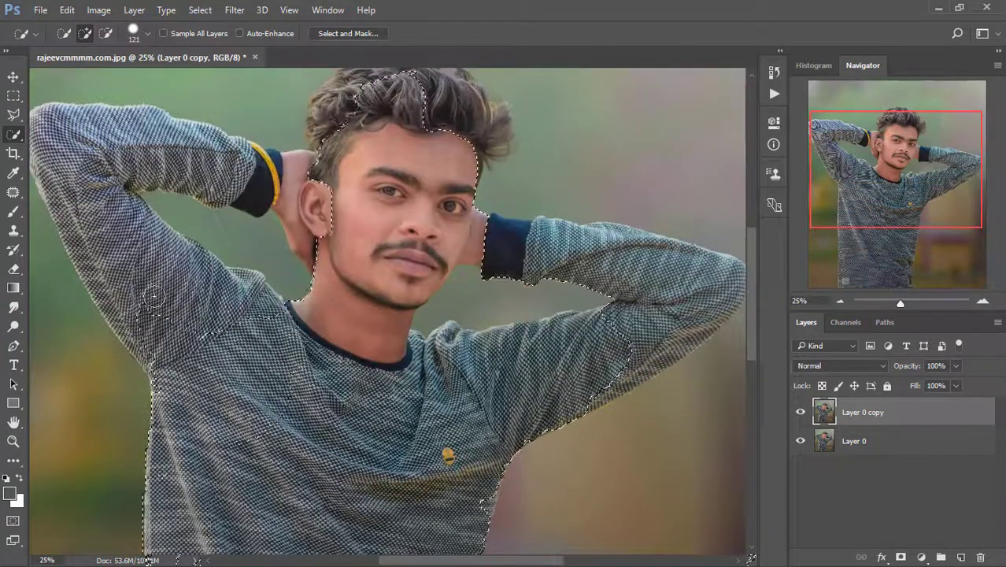
scroll(102, 267, up, 3)
mouse_move(154, 296)
mouse_down()
mouse_move(116, 206)
mouse_move(137, 239)
mouse_move(77, 242)
mouse_move(114, 250)
mouse_up()
mouse_move(392, 172)
mouse_down()
mouse_move(335, 191)
mouse_move(499, 212)
mouse_up()
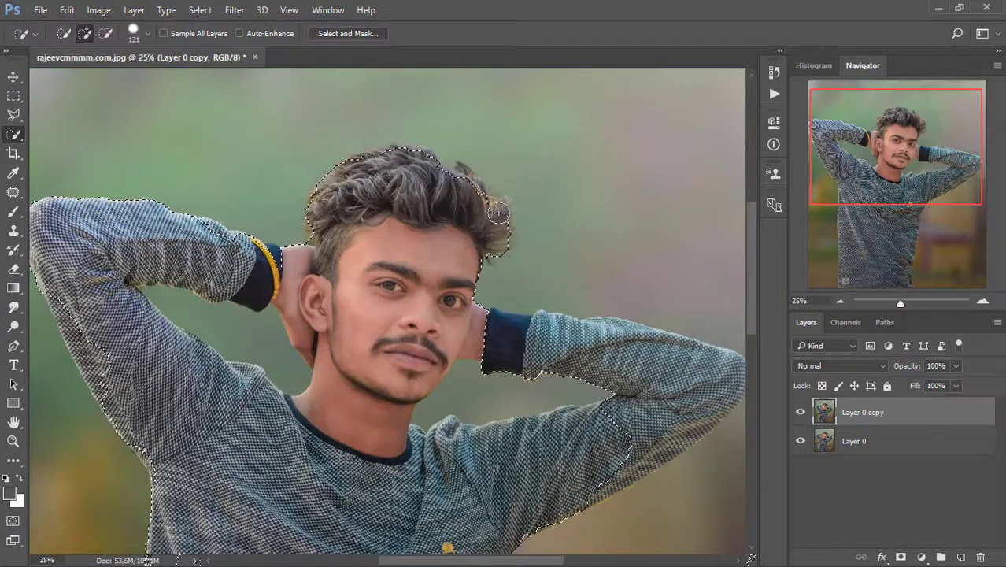
click(67, 10)
click(112, 63)
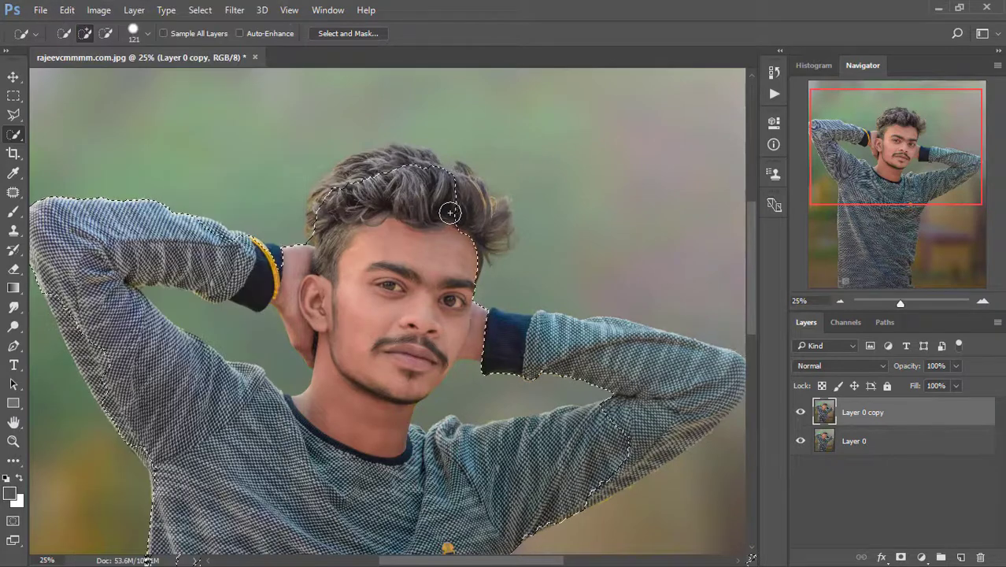
- Add the hair and the rest of the bent sleeve on the image's right side to the quick selection
drag(386, 171, 336, 191)
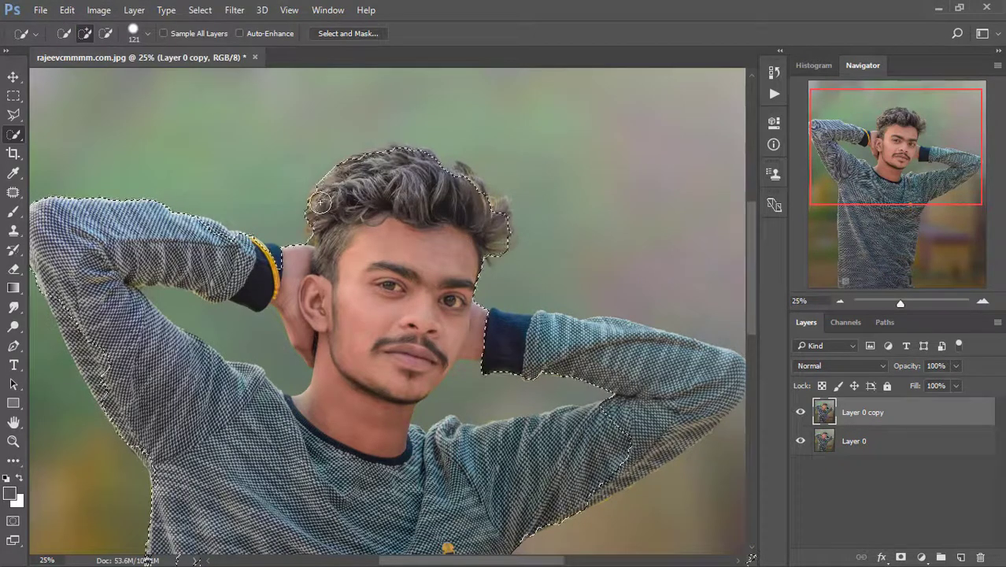
mouse_move(462, 178)
mouse_down()
mouse_move(501, 210)
mouse_move(501, 236)
mouse_up()
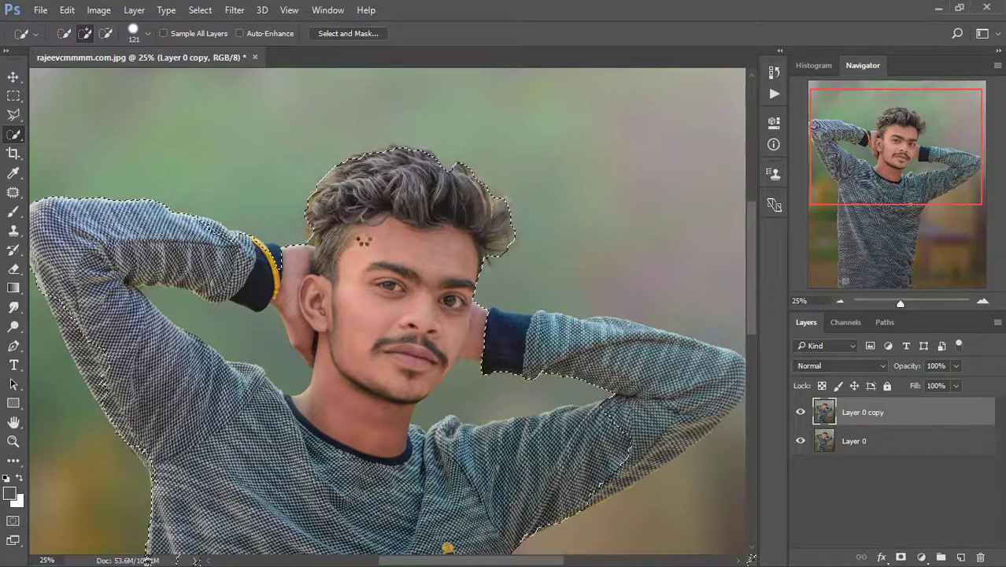
scroll(364, 240, down, 1)
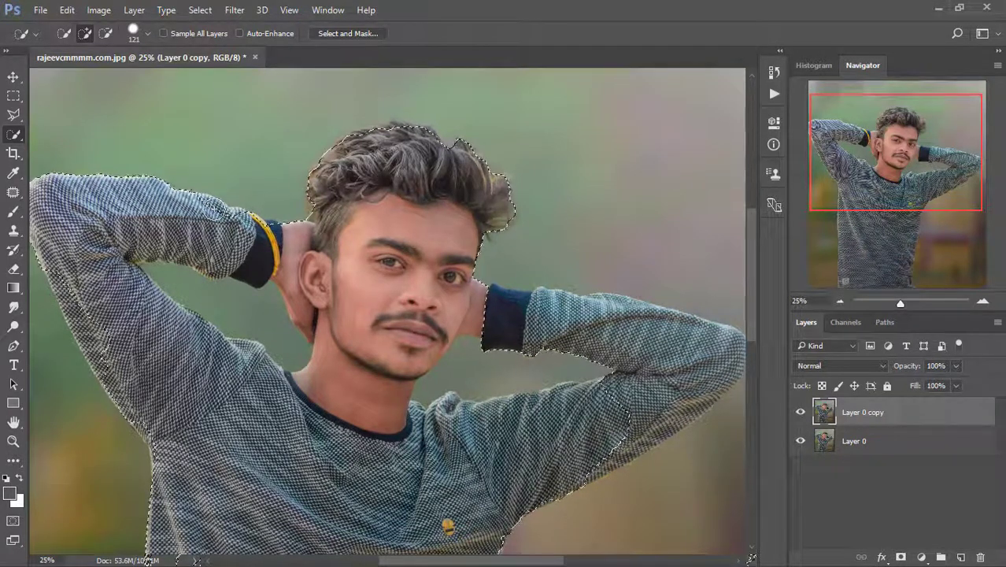
scroll(679, 404, down, 1)
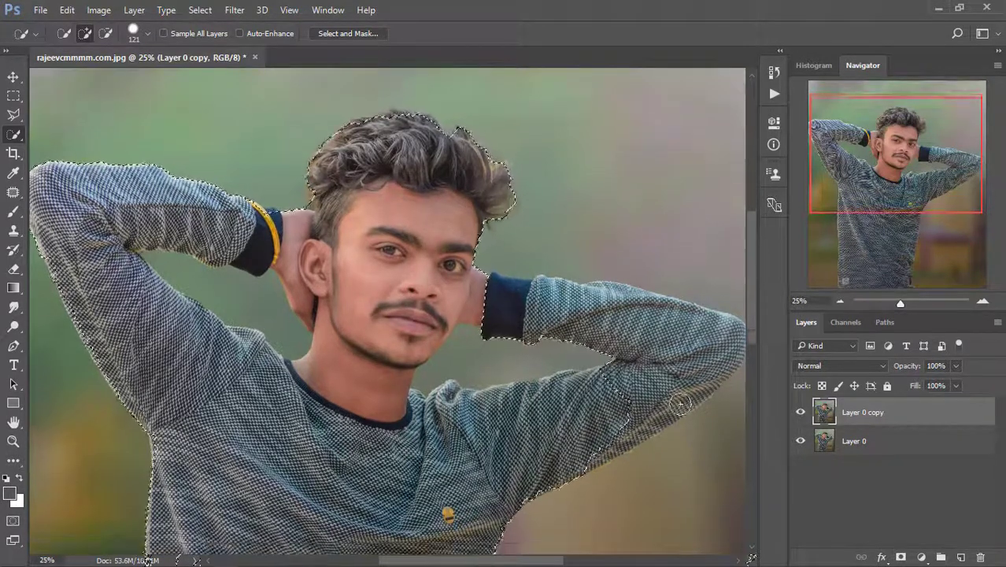
drag(679, 405, 709, 346)
drag(549, 560, 563, 560)
drag(671, 345, 637, 391)
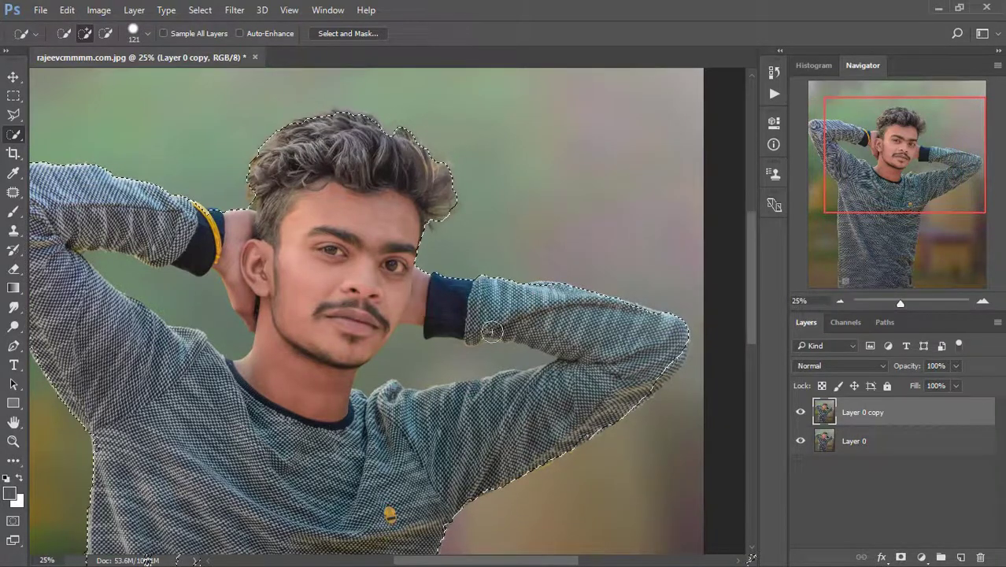
scroll(445, 563, down, 5)
drag(445, 562, 400, 561)
scroll(314, 366, up, 6)
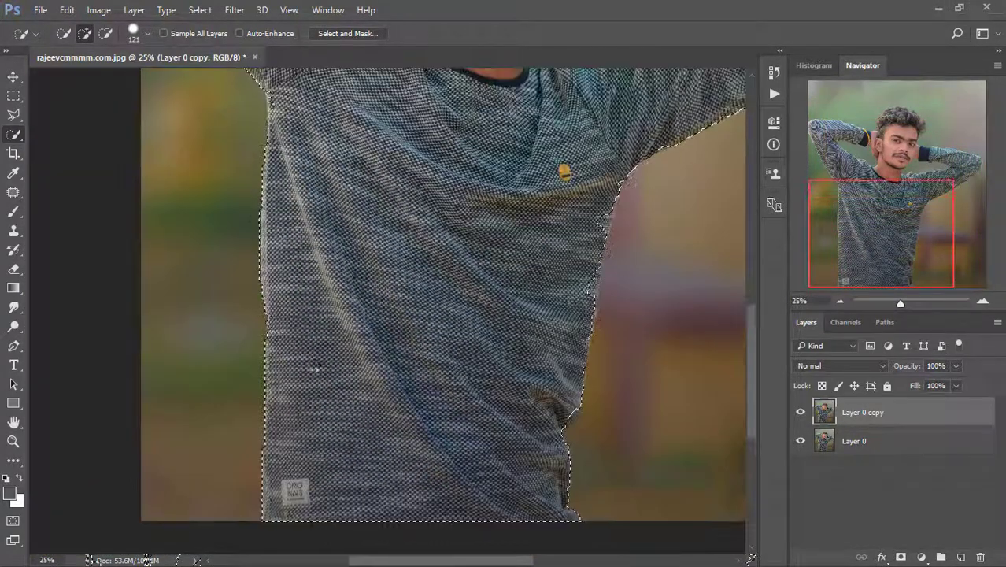
scroll(312, 361, up, 1)
- Subtract the background gaps enclosed between each raised arm and the head from the selection with the Polygonal Lasso
click(13, 442)
click(439, 157)
right_click(15, 116)
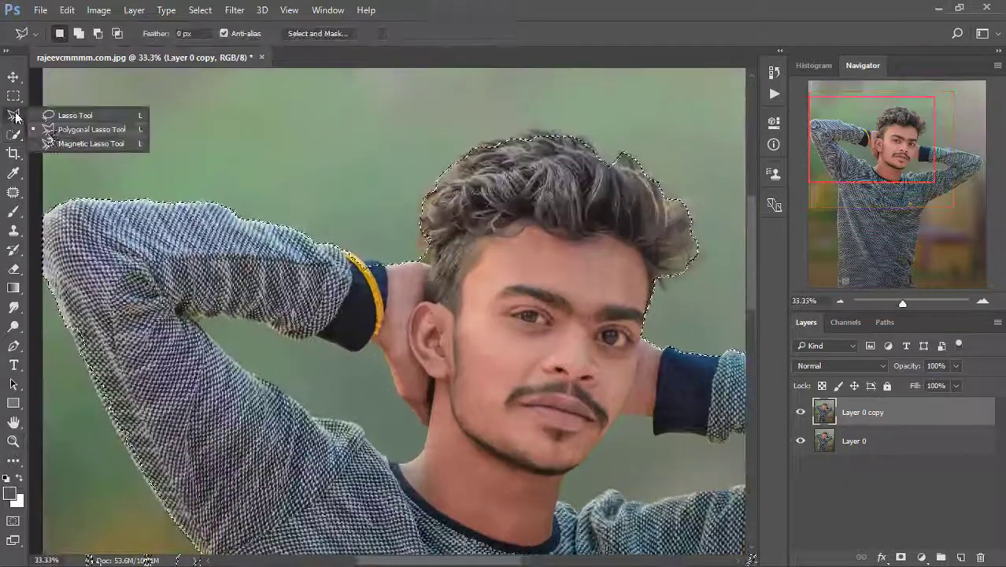
click(48, 133)
click(79, 33)
right_click(16, 117)
right_click(14, 97)
right_click(14, 136)
click(15, 116)
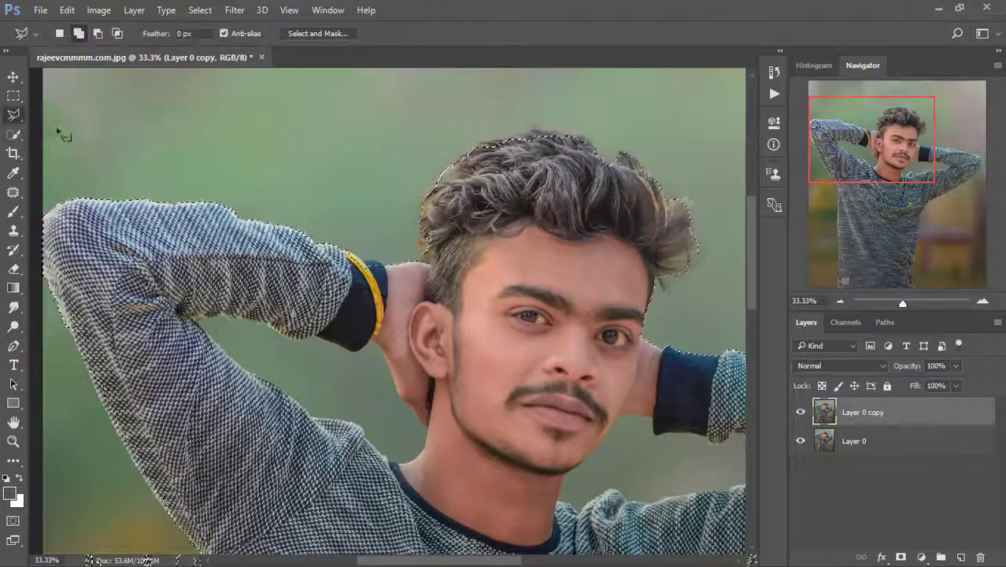
scroll(211, 228, down, 2)
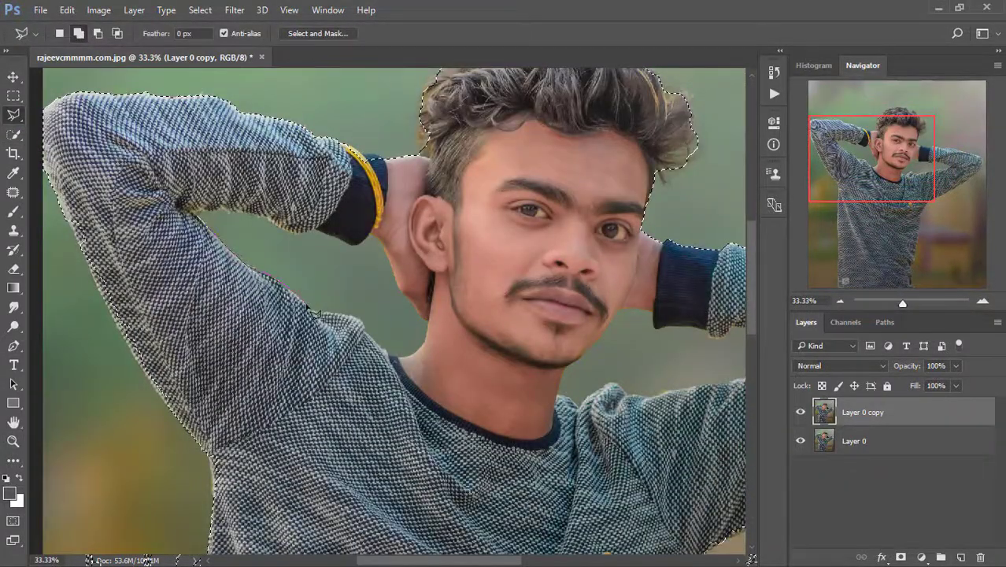
click(98, 34)
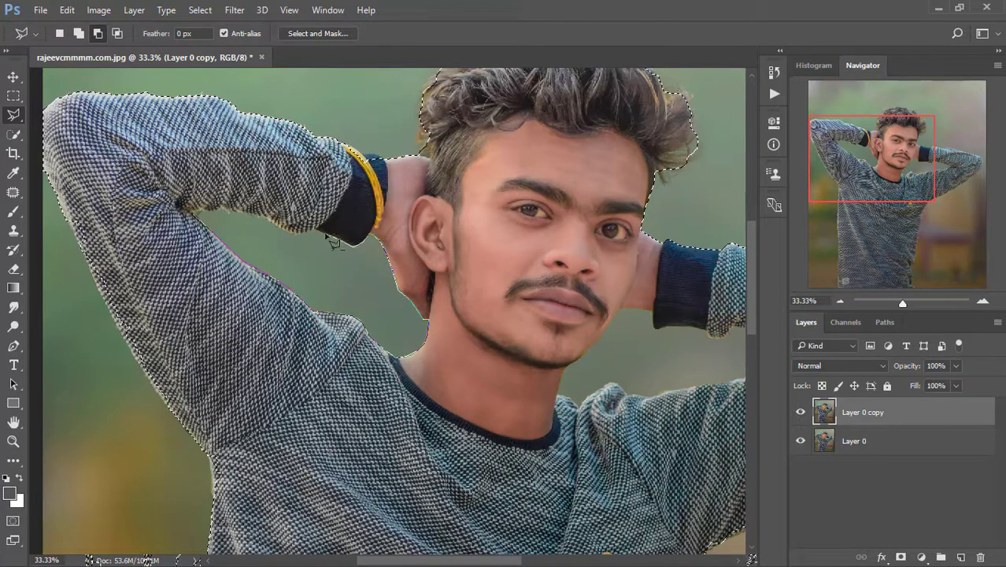
click(192, 211)
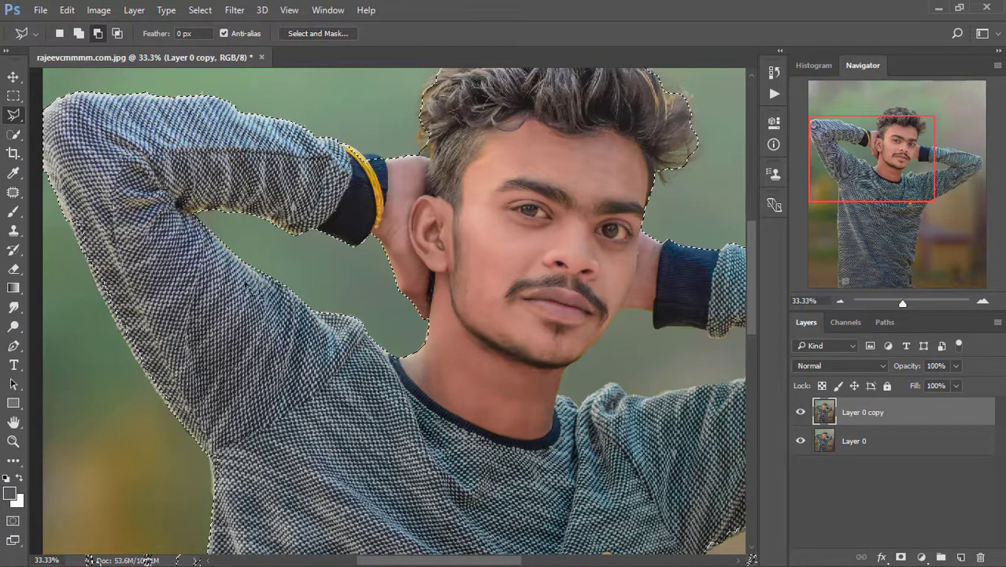
scroll(246, 282, right, 4)
click(339, 309)
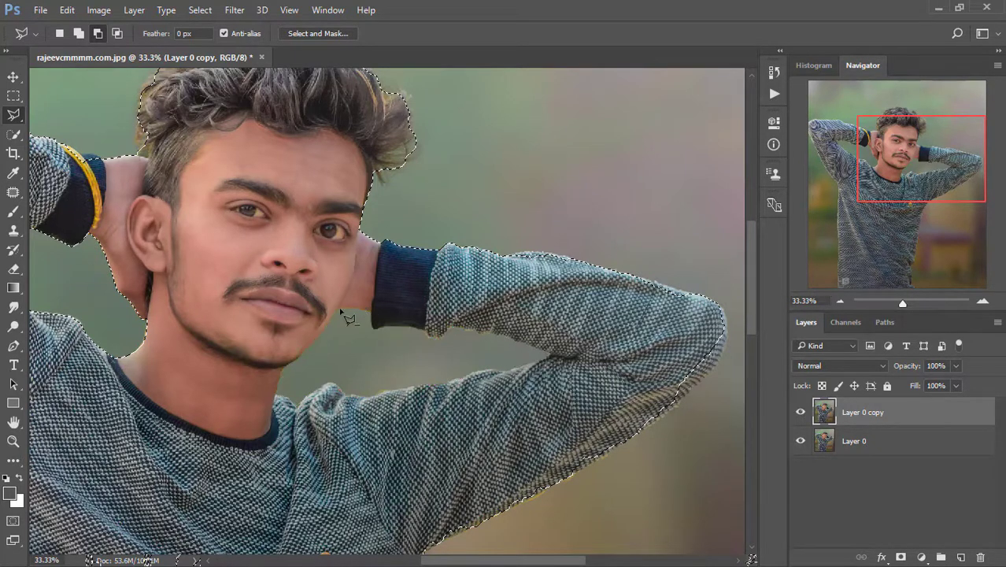
- Add a loose outline around the hair and the missed outer edge of the image-right sleeve to the selection
scroll(485, 263, up, 3)
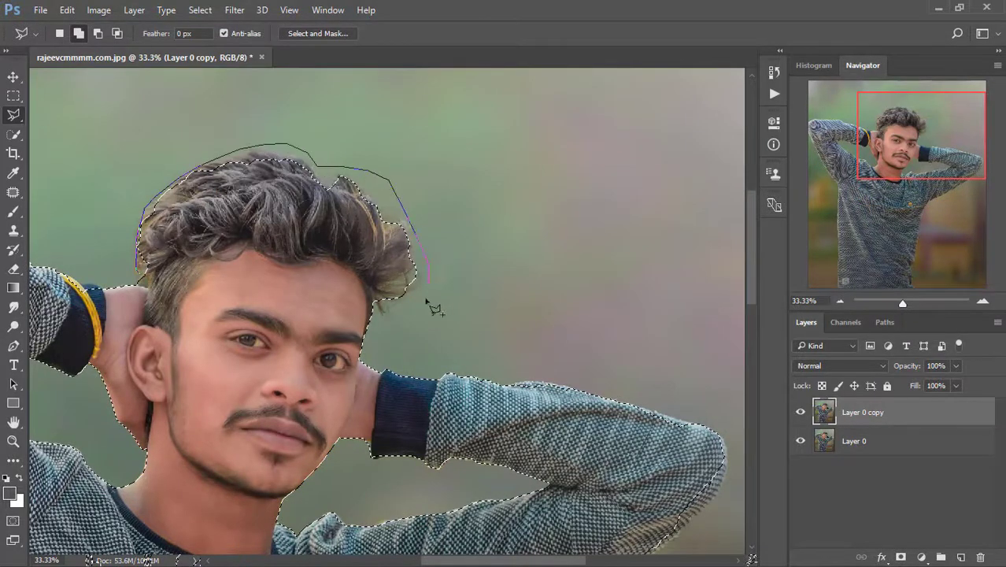
click(141, 273)
scroll(519, 409, down, 4)
scroll(550, 524, right, 1)
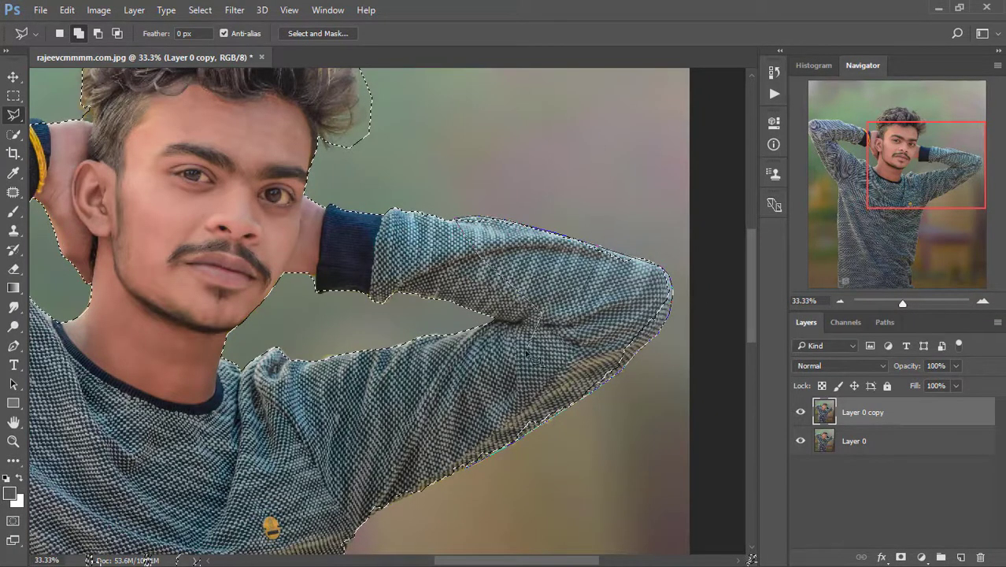
click(469, 467)
- Add the missed strips under the image-right sleeve and along the sweater's side below the armpit to the selection
scroll(469, 473, down, 2)
drag(467, 561, 457, 561)
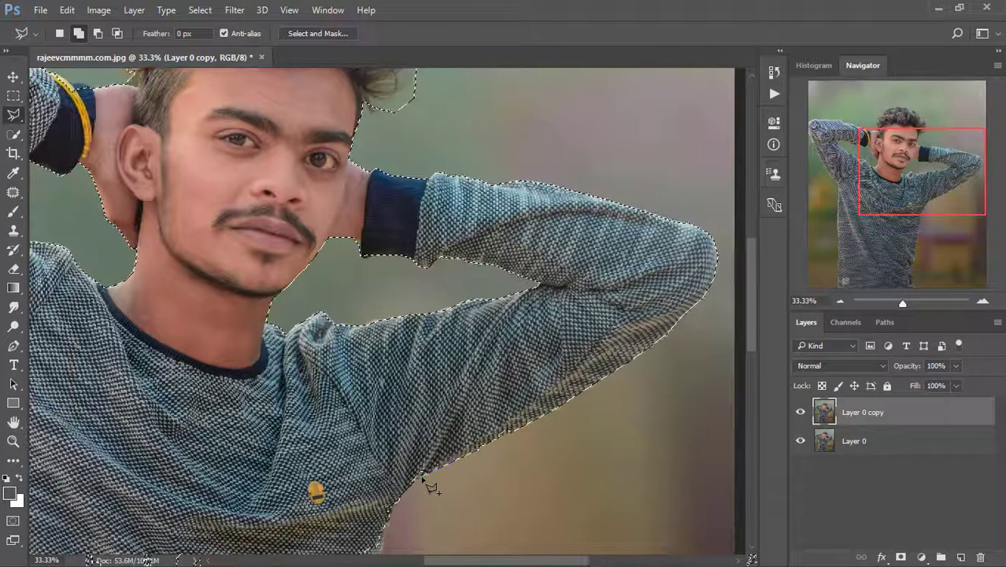
scroll(424, 476, down, 8)
scroll(424, 475, left, 2)
click(387, 464)
scroll(472, 212, up, 2)
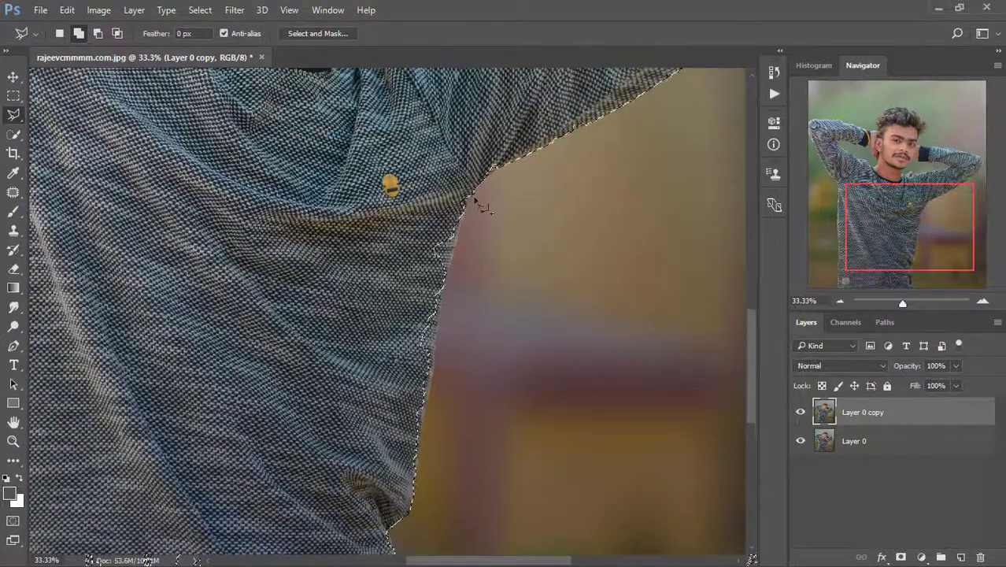
double_click(465, 200)
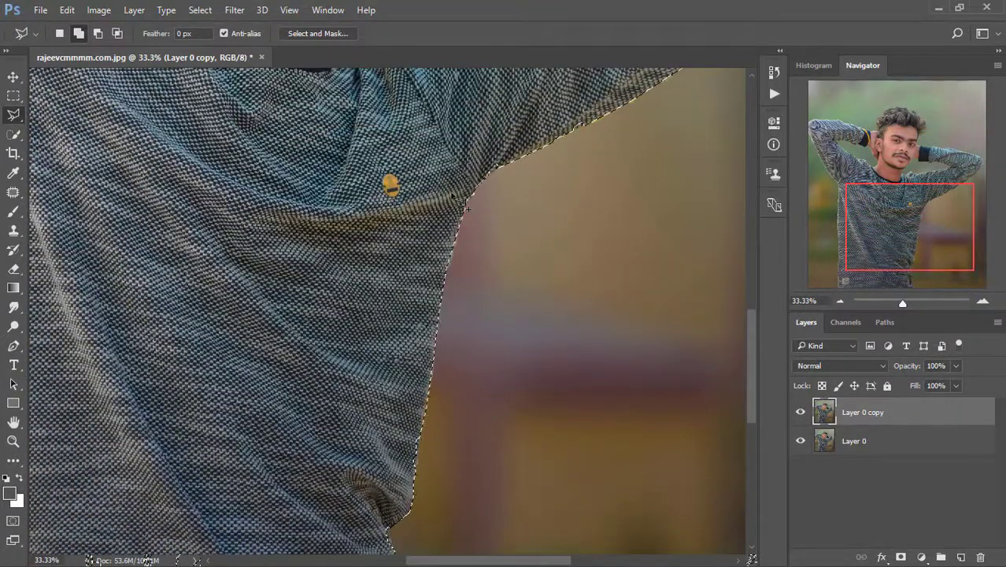
- Check the outline around the whole figure and turn the selection into a layer mask on Layer 0 copy
scroll(463, 202, down, 6)
scroll(462, 201, left, 5)
scroll(463, 202, up, 14)
scroll(387, 311, up, 2)
scroll(387, 311, left, 1)
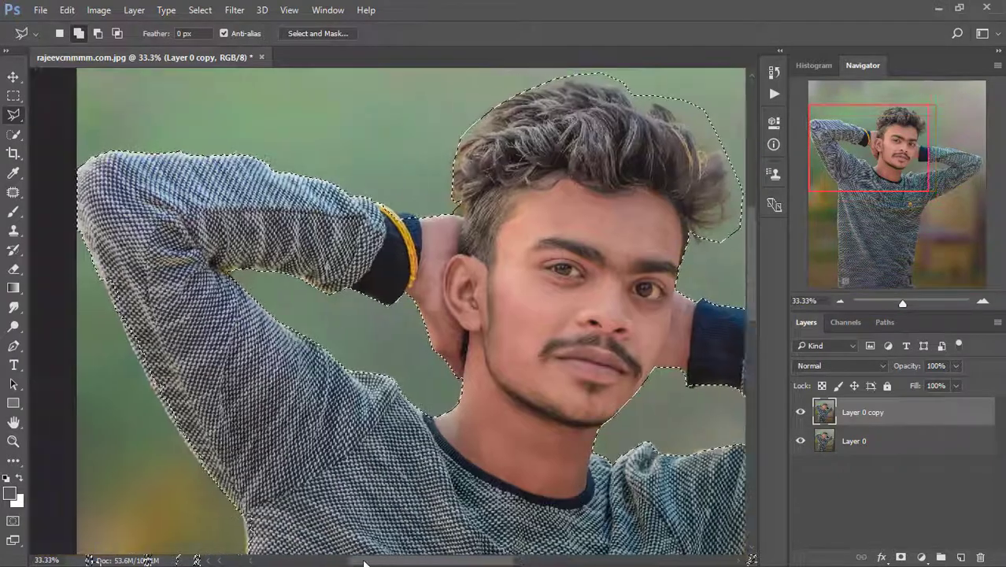
scroll(387, 311, right, 10)
key(ctrl+0)
key(z)
click(901, 556)
- Add a dark grey Solid Color fill layer and place it between Layer 0 copy and Layer 0
click(921, 557)
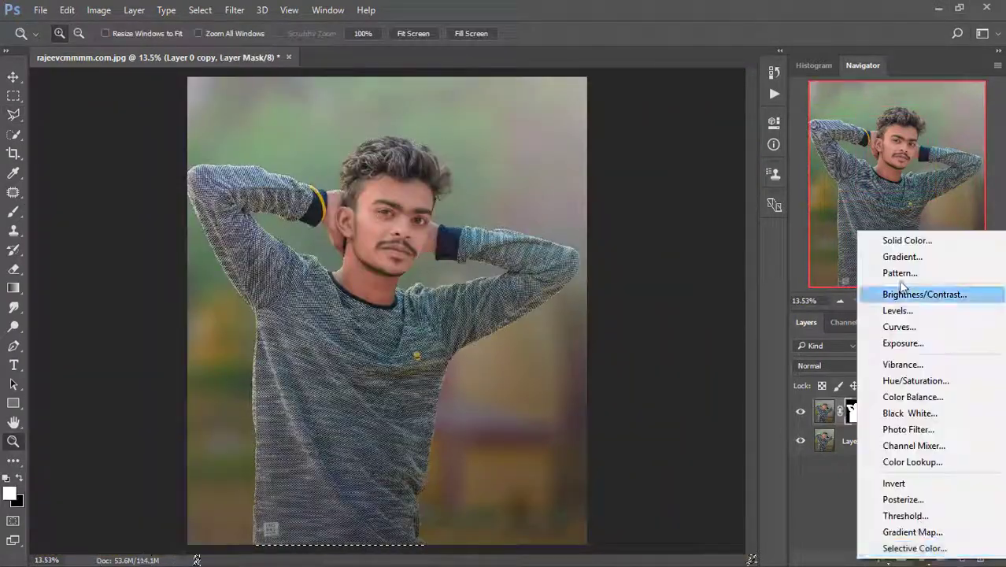
click(906, 238)
click(912, 103)
drag(897, 412, 924, 447)
- Paint white with the Brush on Layer 0 copy's mask to restore the outer edge of the image-left sleeve
click(384, 221)
click(384, 221)
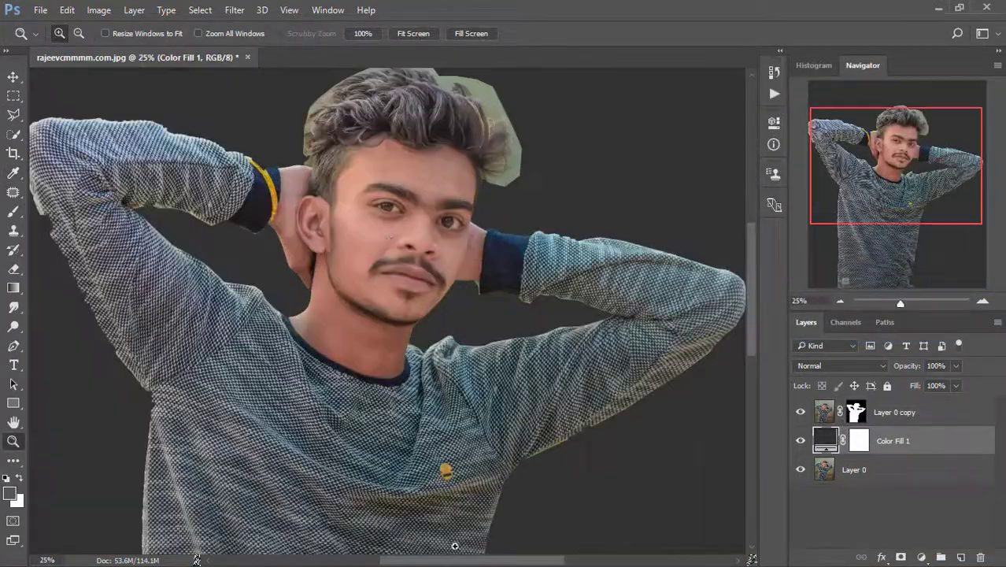
double_click(384, 220)
scroll(385, 221, left, 7)
scroll(171, 248, up, 1)
click(856, 412)
click(13, 212)
drag(201, 291, 226, 318)
scroll(227, 319, down, 10)
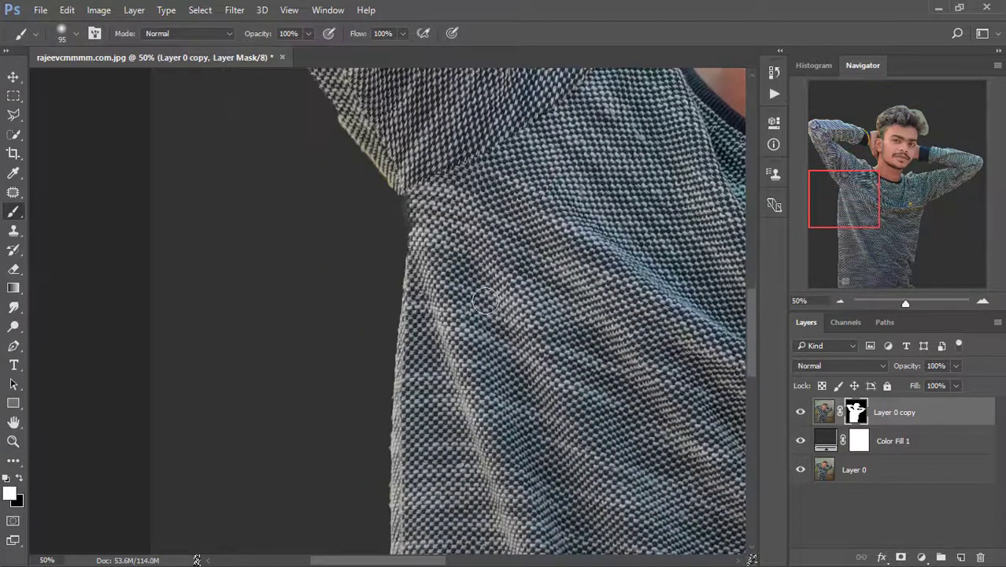
- Reduce the brush size to 43 and paint white on the mask along the sweater's image-left side below the armpit
alt+right_click(496, 320)
scroll(420, 283, down, 10)
drag(401, 324, 398, 364)
drag(387, 560, 505, 560)
scroll(520, 355, up, 10)
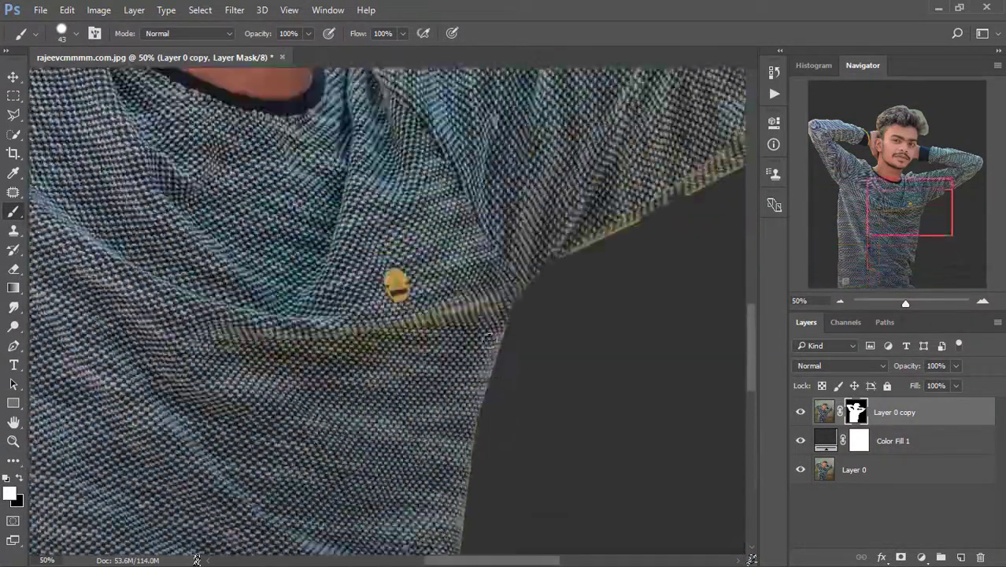
scroll(591, 245, right, 2)
scroll(405, 364, up, 10)
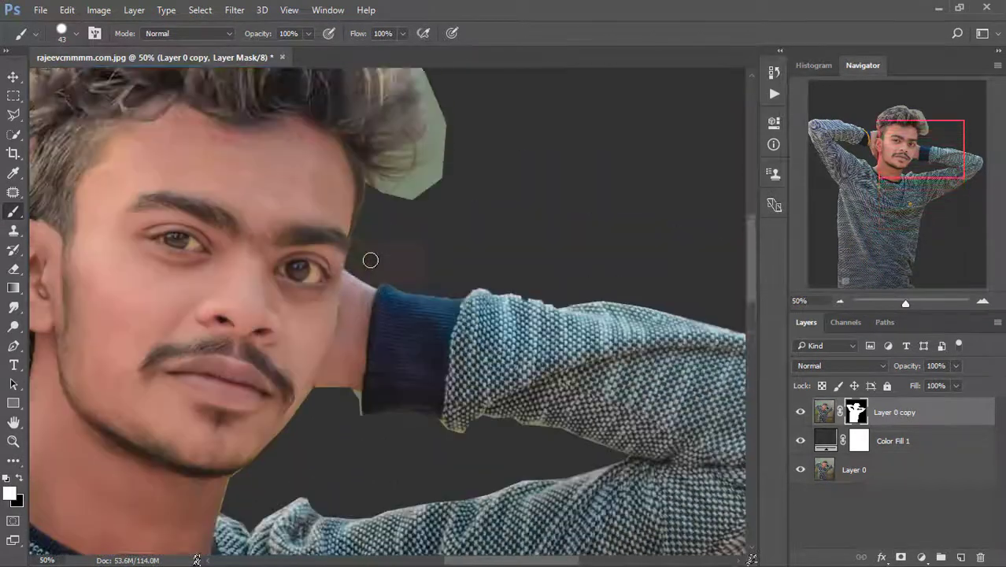
- Paint black on the mask to remove background remnants beside the wrist and cuff of the image-right arm
drag(478, 562, 486, 563)
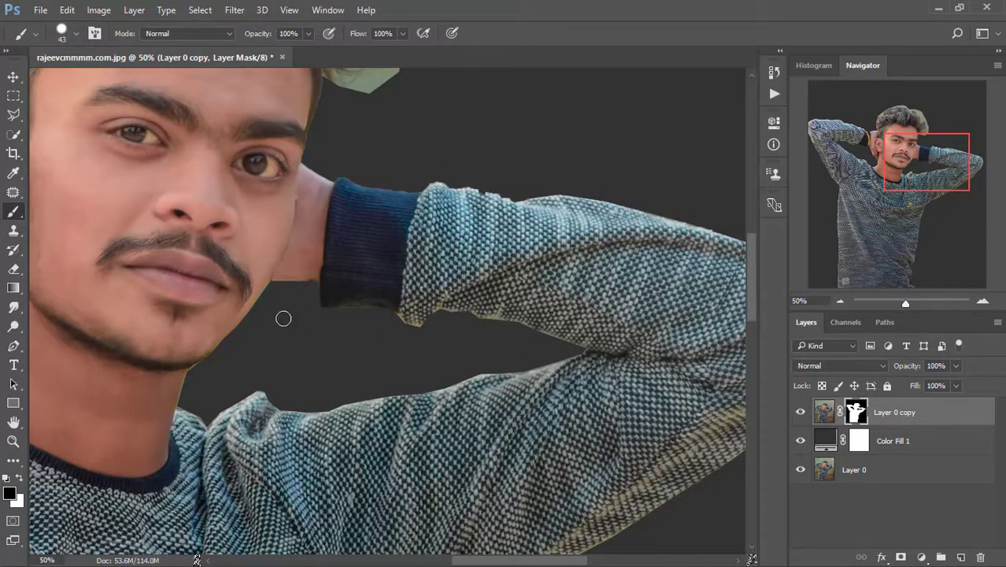
scroll(211, 365, up, 3)
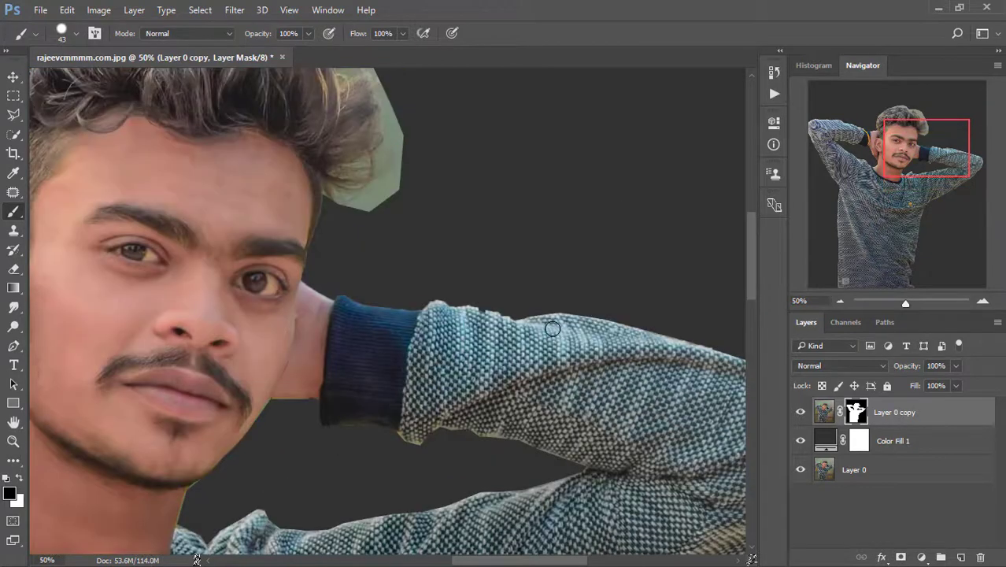
drag(504, 562, 355, 561)
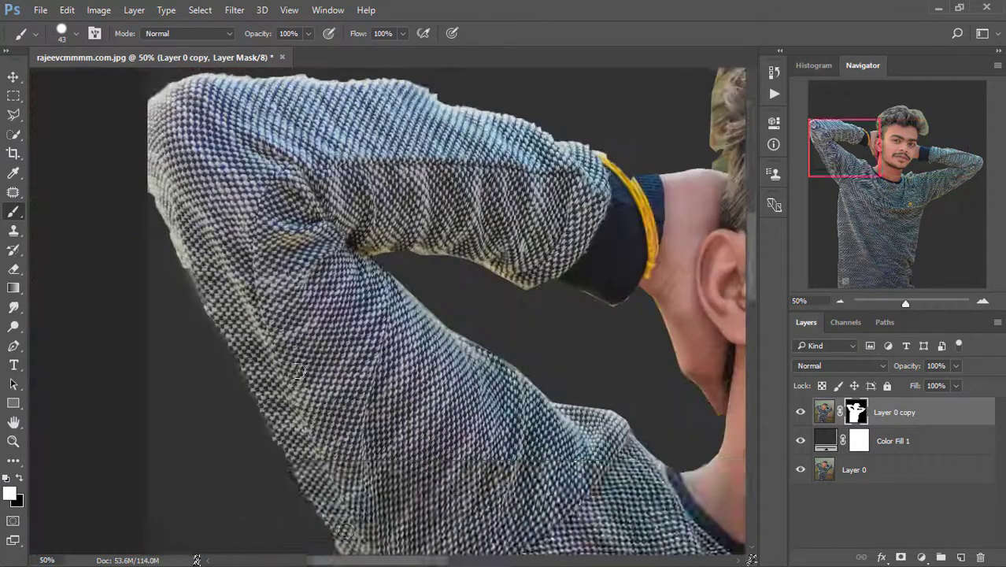
scroll(372, 333, up, 3)
drag(417, 561, 520, 561)
drag(906, 304, 891, 305)
click(14, 442)
click(375, 260)
right_click(856, 412)
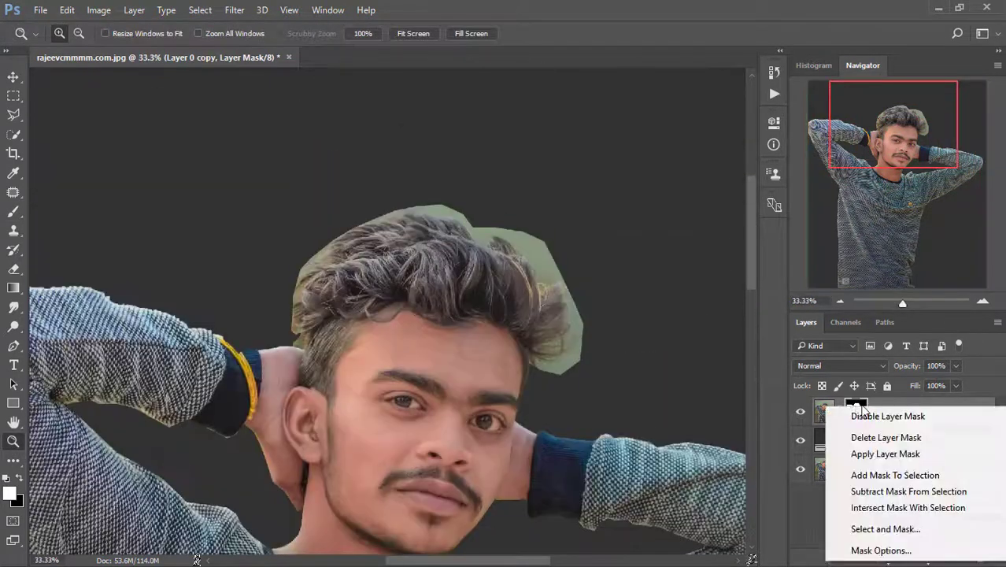
right_click(824, 412)
right_click(917, 409)
click(917, 409)
right_click(856, 412)
click(849, 552)
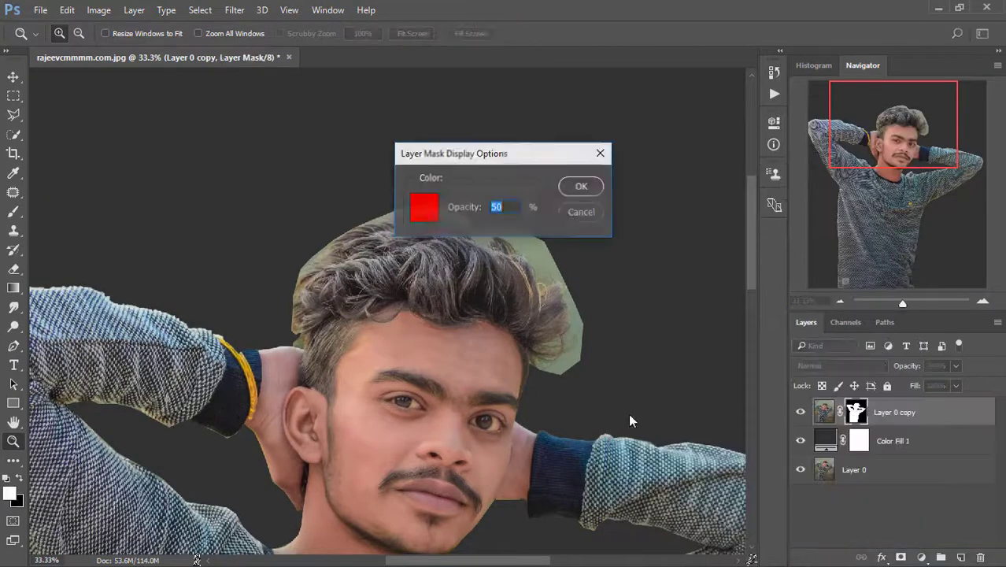
click(581, 211)
- Refine the hair outline of Layer 0 copy's mask in Select and Mask with brush size 72 and Smooth at 9
right_click(855, 410)
click(852, 531)
right_click(471, 207)
mouse_move(519, 240)
mouse_down()
mouse_move(538, 240)
mouse_move(566, 304)
mouse_move(555, 338)
mouse_up()
click(528, 41)
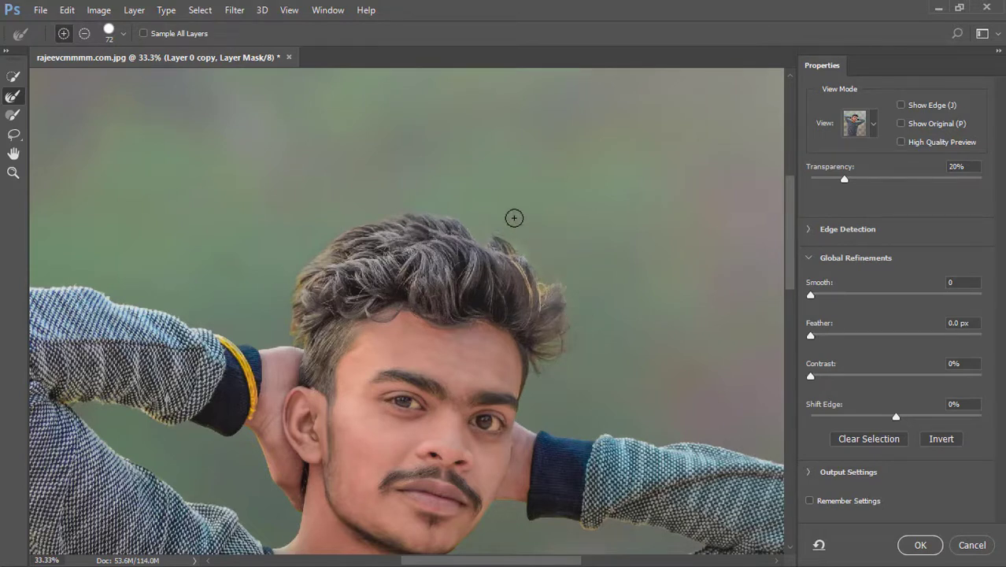
scroll(578, 370, up, 1)
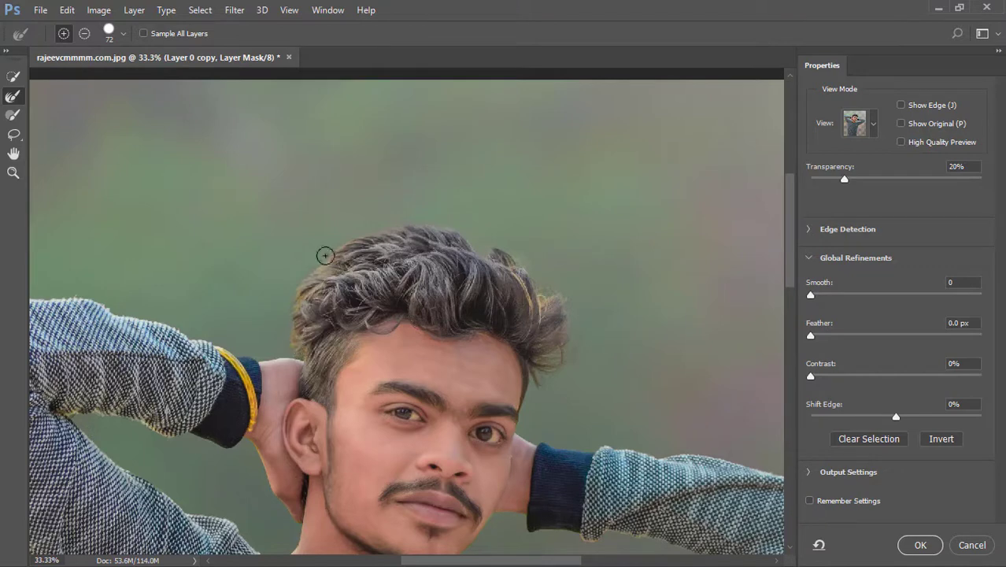
scroll(524, 189, down, 5)
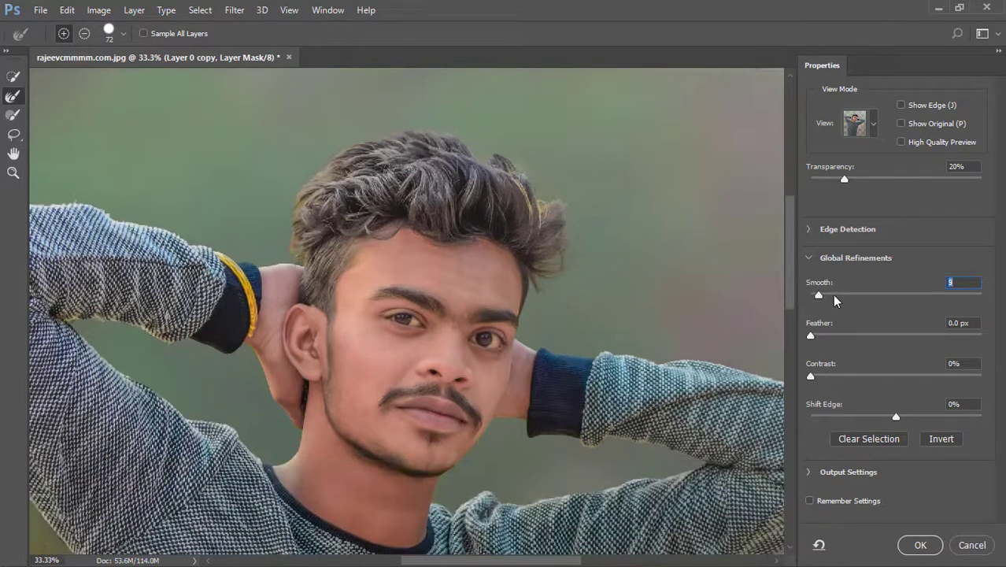
key(Return)
- Run Select and Mask on the mask again and refine the hair edge with brush size 105
right_click(857, 413)
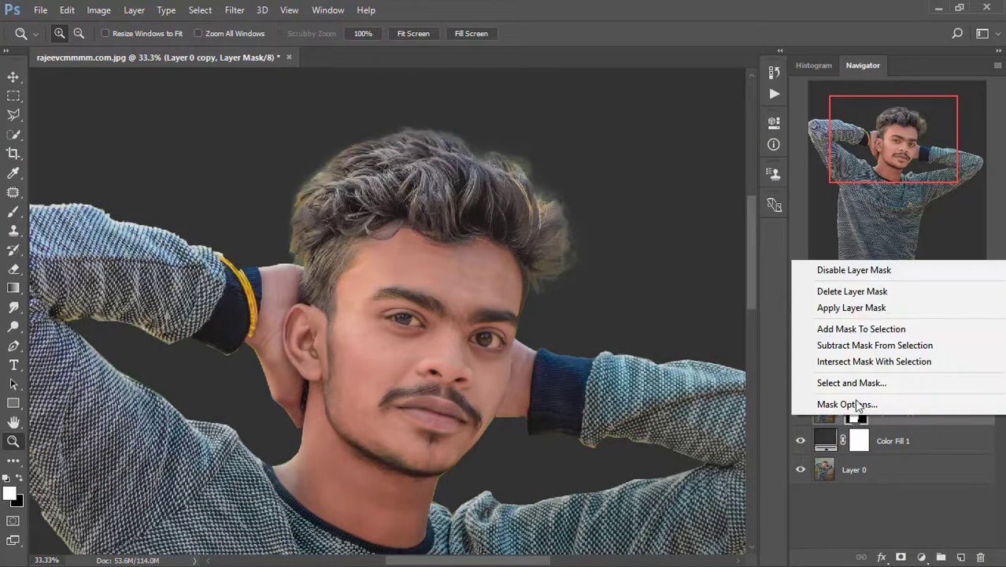
click(851, 383)
right_click(532, 196)
drag(645, 189, 651, 190)
click(610, 74)
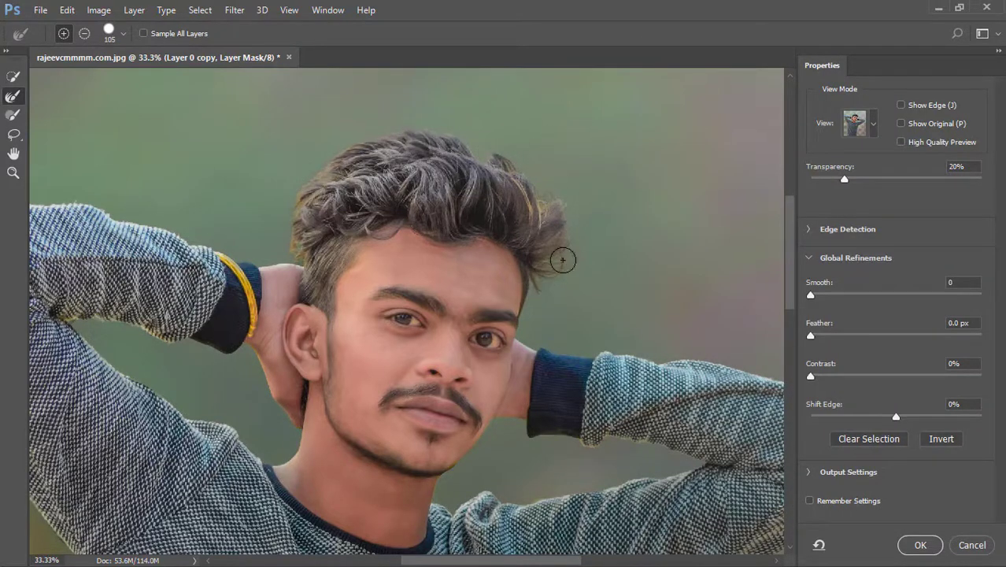
click(920, 545)
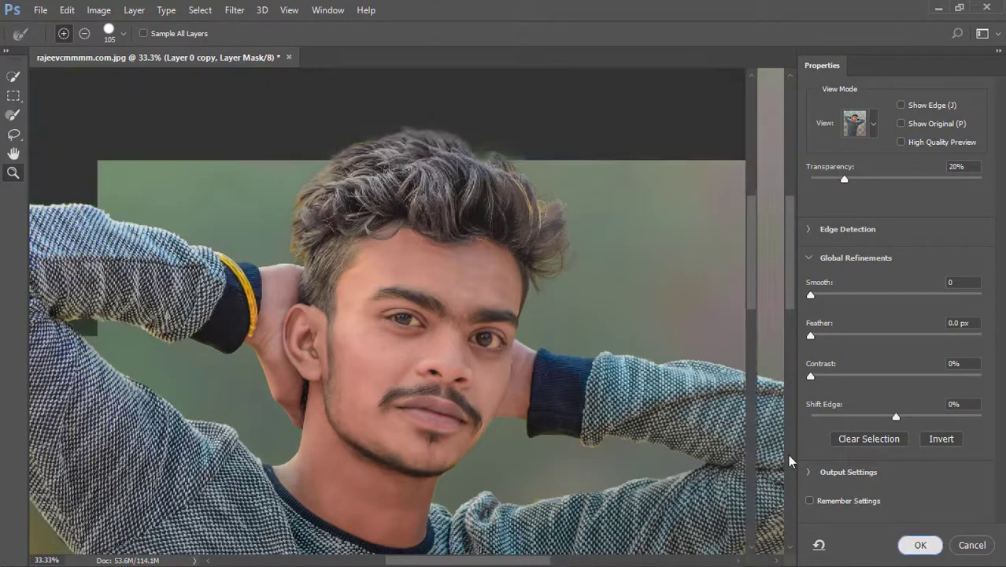
- Check the cutout against the whole image and move the Color Fill 1 layer below Layer 0
scroll(321, 310, down, 5)
scroll(321, 310, up, 2)
scroll(321, 310, down, 5)
scroll(373, 286, up, 2)
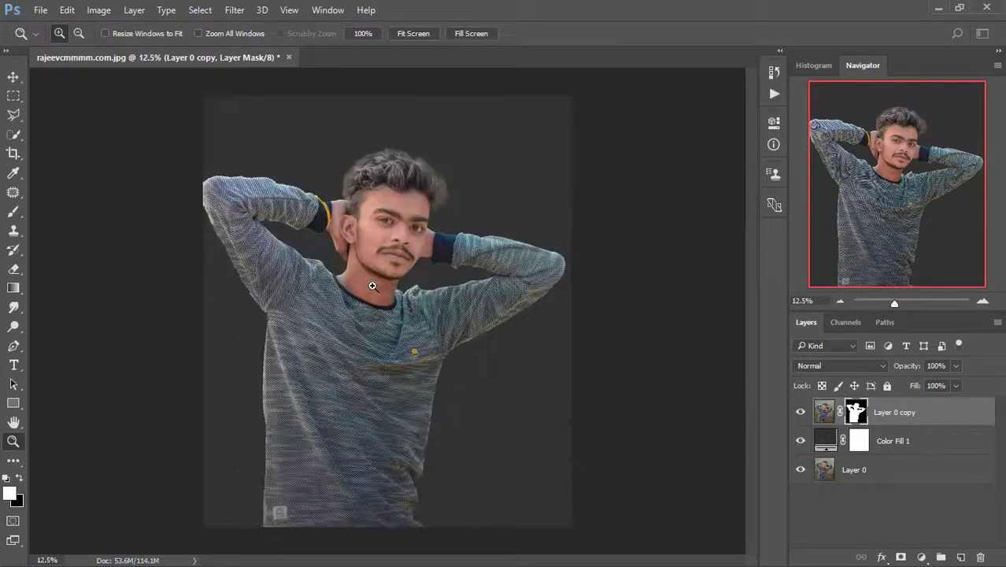
click(801, 412)
click(801, 412)
drag(929, 405, 850, 414)
scroll(463, 356, up, 1)
drag(914, 442, 910, 479)
- Display Layer 0 copy's mask on its own and paint white along the inner hair edge on the image-left side
alt+click(857, 411)
scroll(382, 211, up, 2)
scroll(381, 211, up, 2)
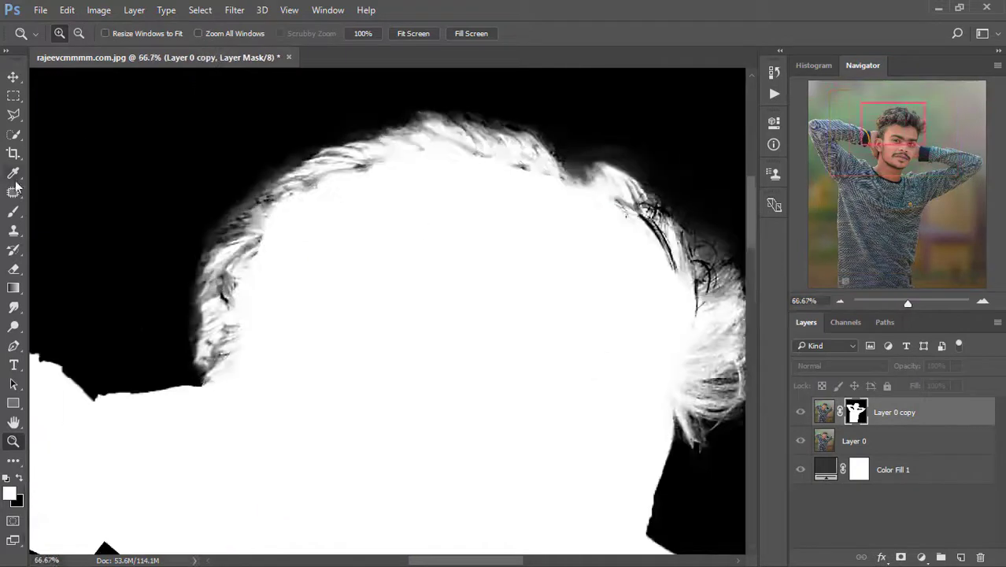
key(b)
mouse_move(252, 265)
mouse_down()
mouse_move(276, 225)
mouse_move(353, 181)
mouse_up()
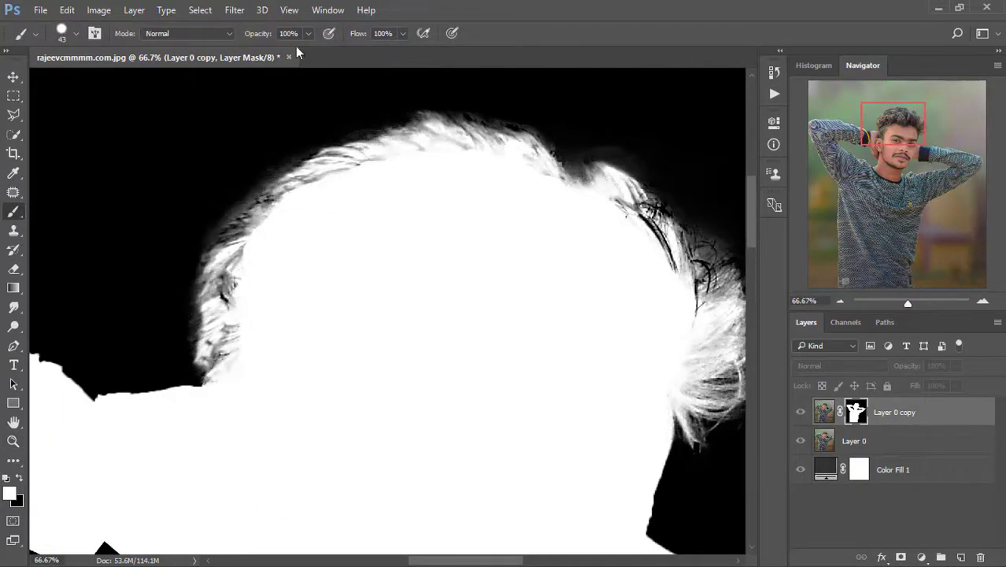
- Lower the brush opacity to 41%, paint white over the grey strands around the hair, and return to the normal image view
key(4)
key(1)
mouse_move(432, 131)
mouse_down()
mouse_move(307, 190)
mouse_move(255, 228)
mouse_move(229, 356)
mouse_up()
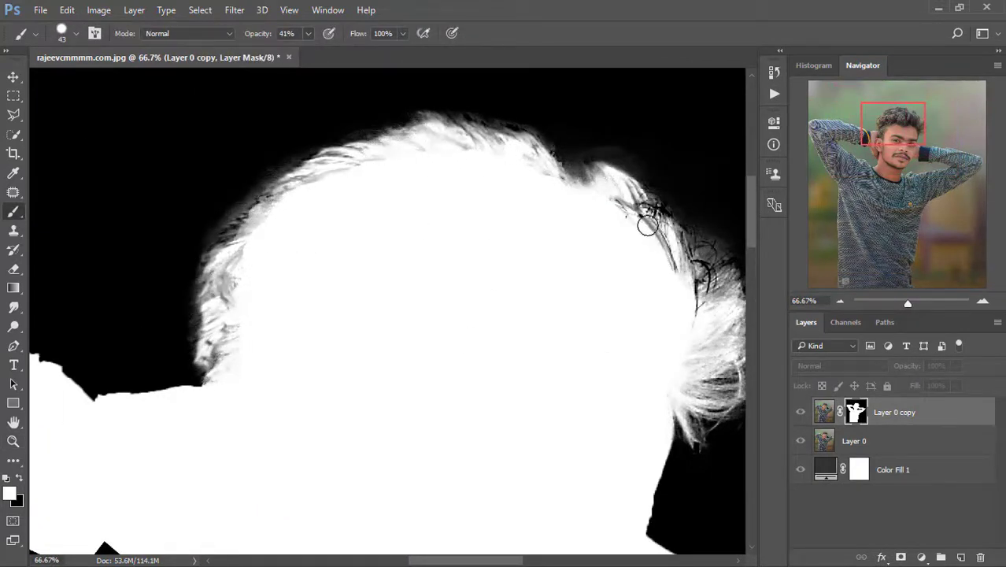
drag(647, 225, 454, 142)
alt+click(856, 413)
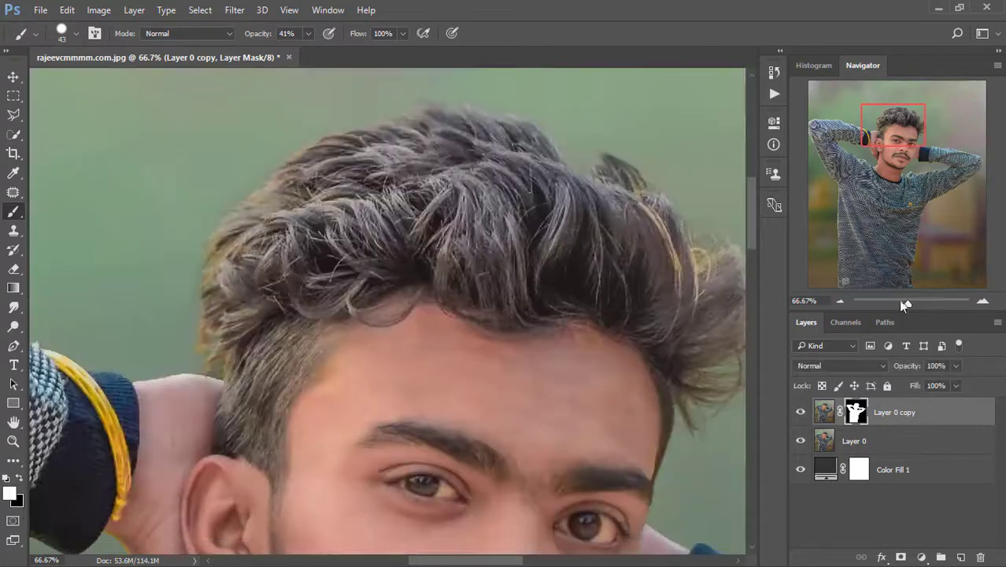
- Review the whole mask, load it as a selection and make Layer 0 the active layer
key(z)
scroll(330, 317, down, 5)
click(832, 413)
click(857, 414)
alt+click(856, 413)
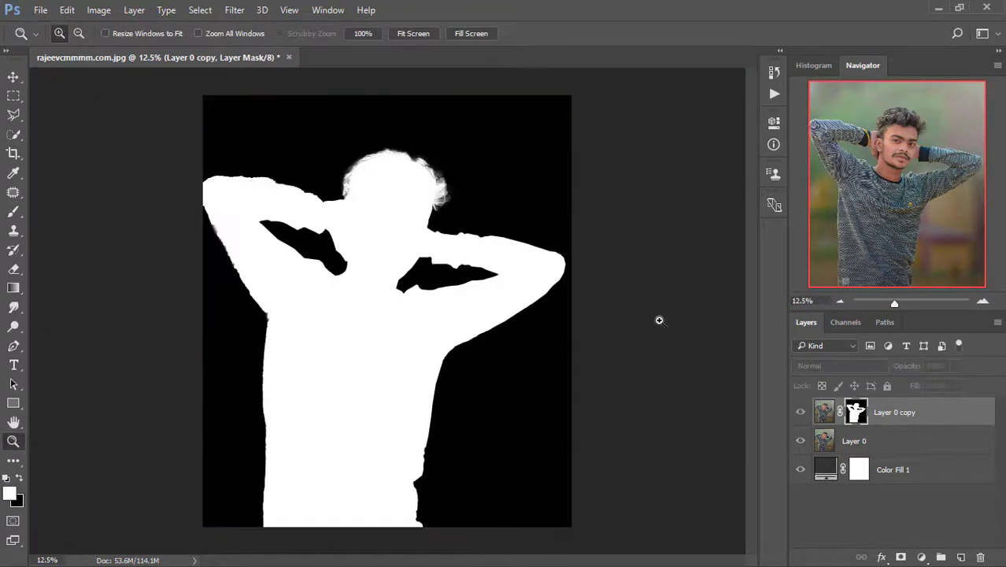
alt+click(856, 413)
ctrl+click(856, 413)
click(856, 441)
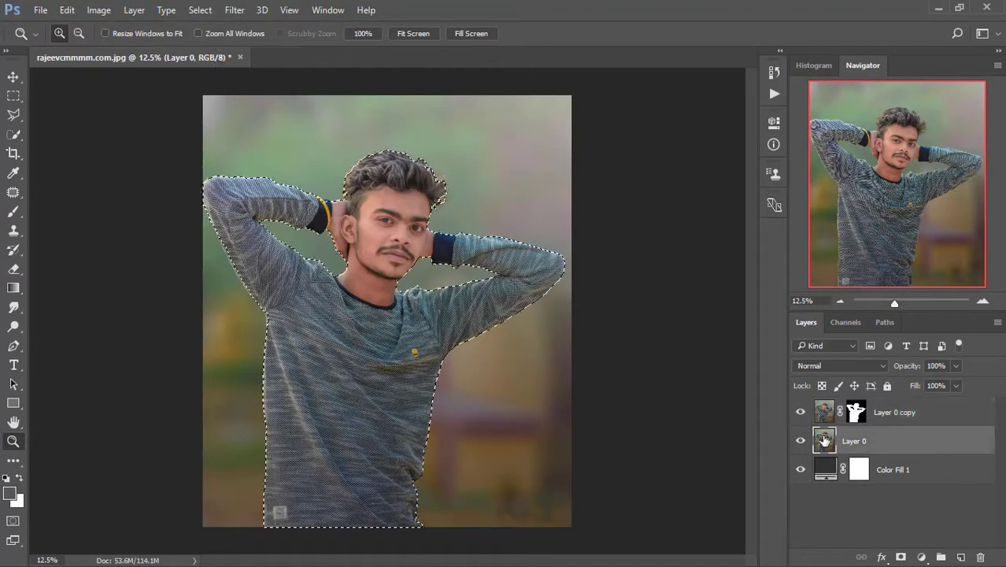
- Fill the selected figure on Layer 0 with content matching the surrounding background
key(b)
click(41, 9)
mouse_move(67, 9)
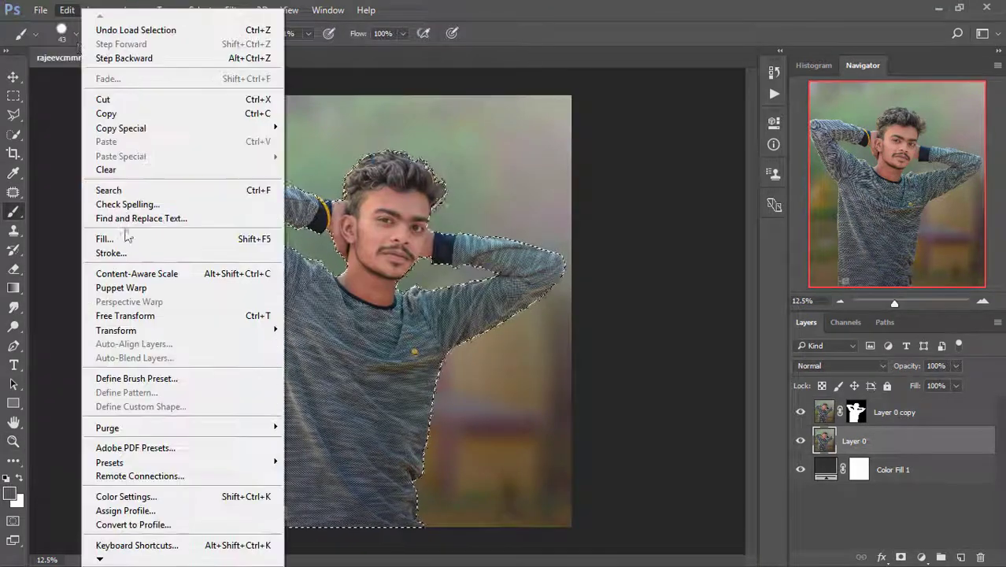
click(126, 239)
click(815, 136)
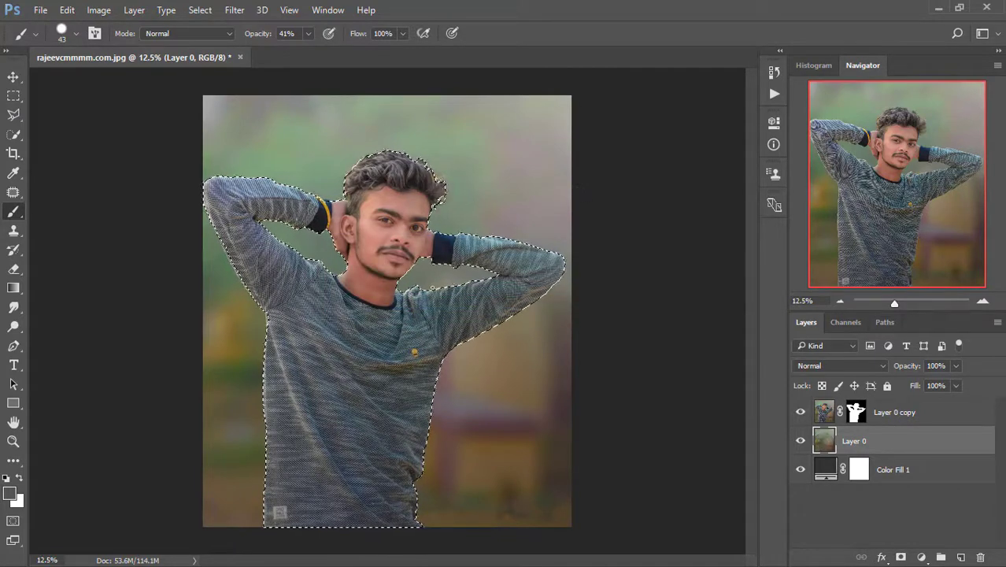
- Hide Layer 0 copy and heal the vertical seam in the image-left background of Layer 0 with the Spot Healing Brush at size 271
click(801, 412)
key(z)
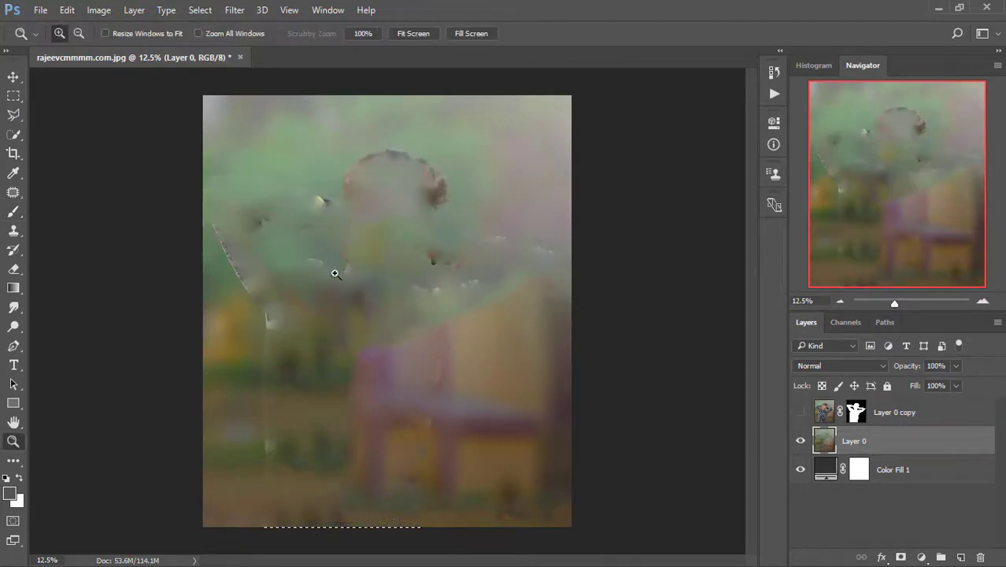
click(335, 274)
click(14, 194)
click(69, 191)
mouse_move(244, 240)
mouse_down()
mouse_move(239, 390)
mouse_move(257, 400)
mouse_up()
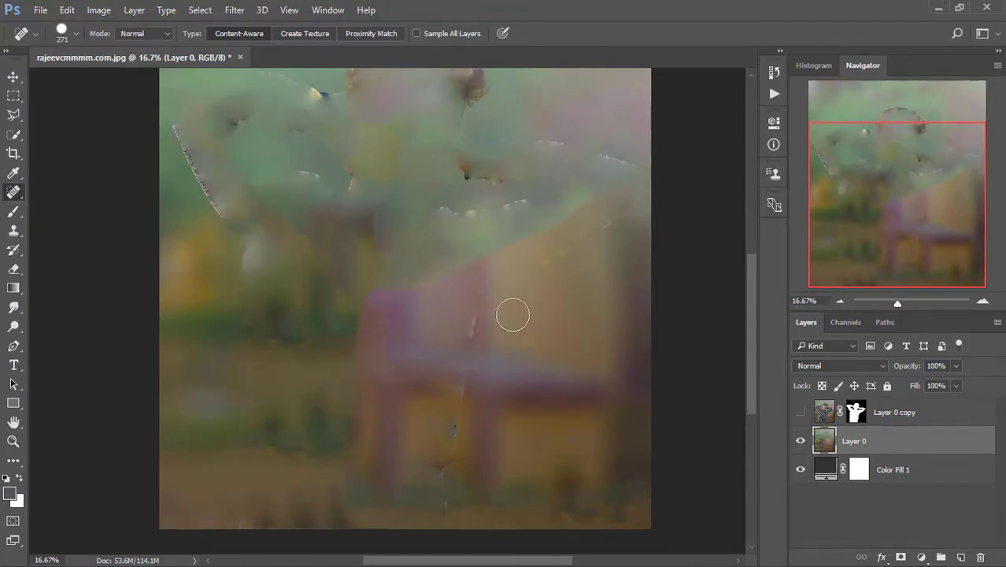
- Heal the leftover traces below the neck, around the head outline and along the jagged line of the image-left arm
scroll(512, 310, up, 3)
mouse_move(460, 291)
mouse_down()
mouse_move(524, 311)
mouse_move(516, 322)
mouse_move(433, 329)
mouse_up()
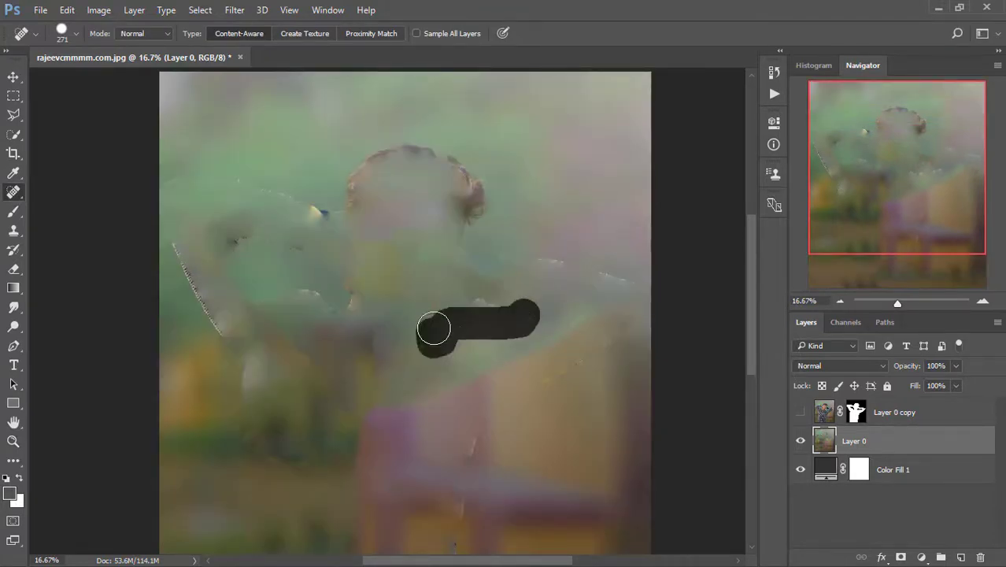
mouse_move(471, 228)
mouse_down()
mouse_move(350, 169)
mouse_move(346, 202)
mouse_move(314, 187)
mouse_move(302, 231)
mouse_up()
scroll(315, 187, down, 1)
drag(183, 187, 218, 270)
mouse_move(191, 198)
mouse_down()
mouse_move(236, 274)
mouse_move(230, 265)
mouse_up()
- Heal the seam across the building and the remaining light specks along the image-right arm's former outline
scroll(481, 247, down, 3)
drag(481, 254, 456, 360)
scroll(549, 309, up, 3)
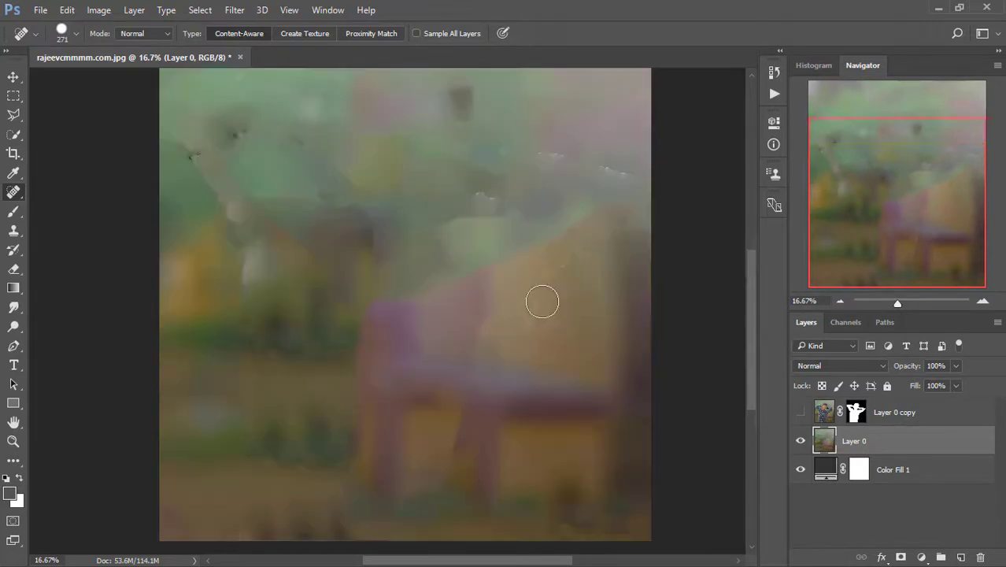
mouse_move(538, 345)
mouse_down()
mouse_move(630, 250)
mouse_move(532, 214)
mouse_up()
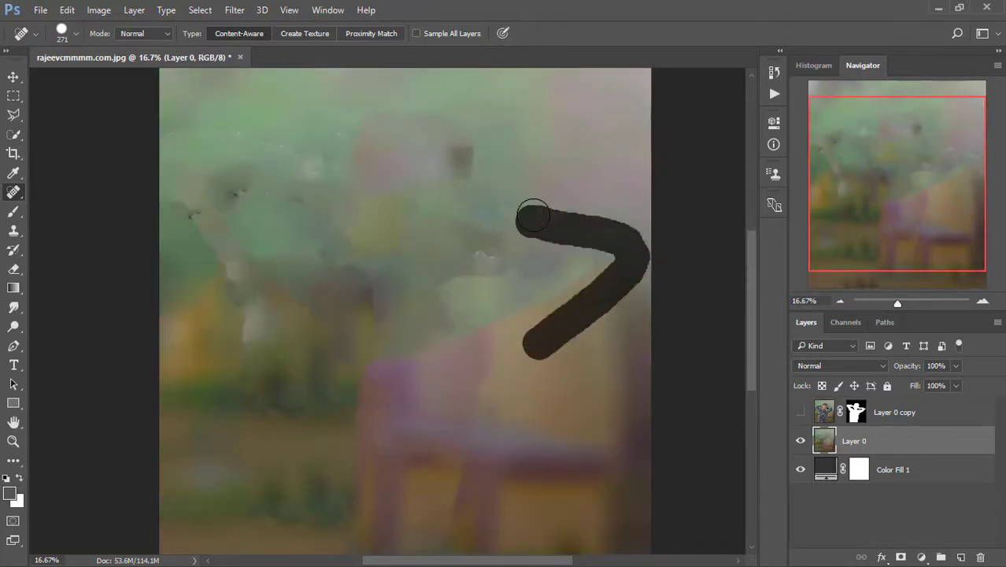
click(480, 259)
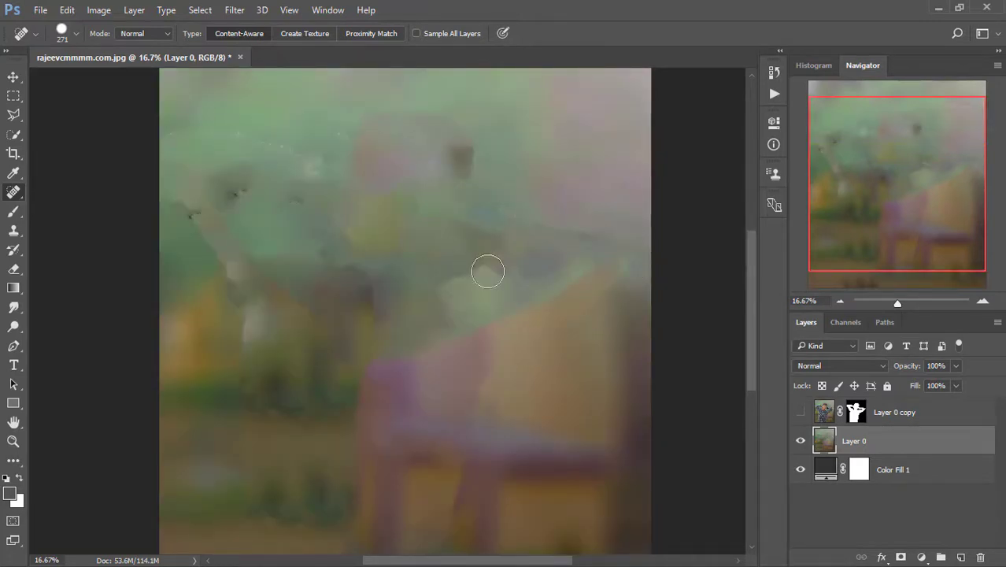
- Heal the remnants of the image-left arm, the dark spot beside the former head and the lower ground area
mouse_move(276, 205)
mouse_down()
mouse_move(218, 140)
mouse_move(165, 140)
mouse_up()
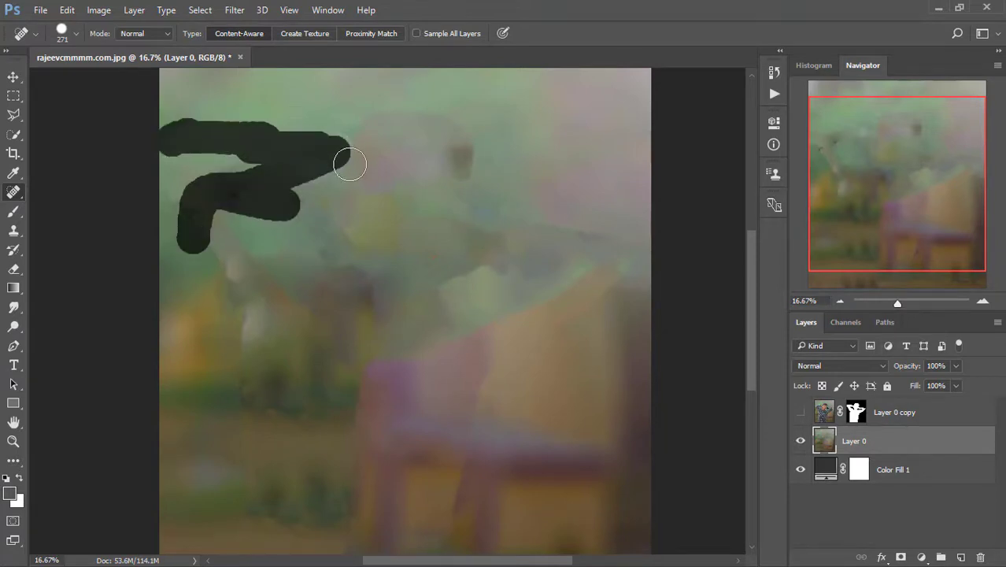
scroll(383, 166, down, 3)
click(467, 126)
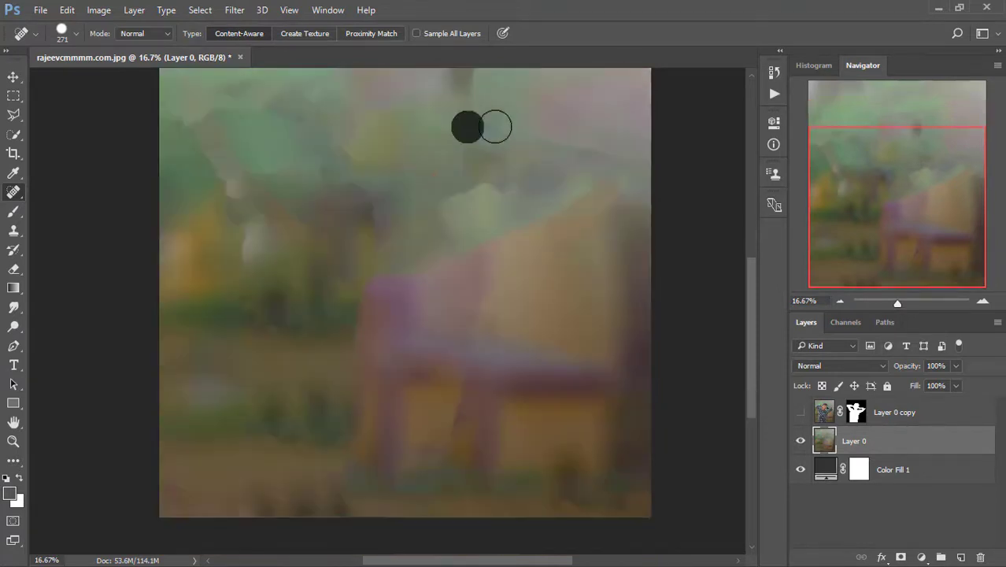
click(496, 126)
scroll(507, 216, up, 9)
scroll(507, 233, down, 10)
click(240, 499)
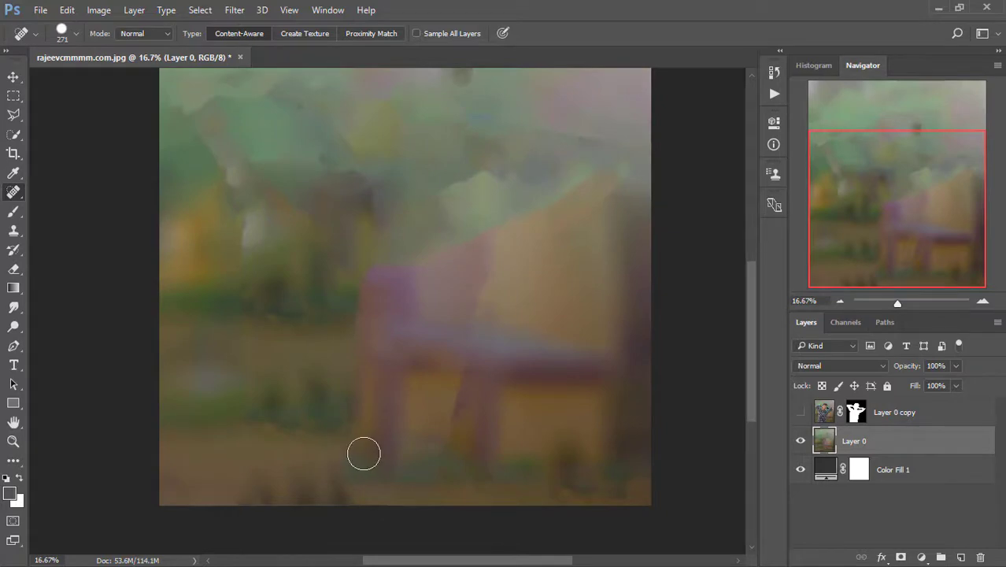
- Compare the healed background with and without the man and leave Layer 0 copy visible
scroll(362, 429, up, 10)
click(802, 413)
click(802, 413)
click(802, 413)
scroll(441, 354, down, 3)
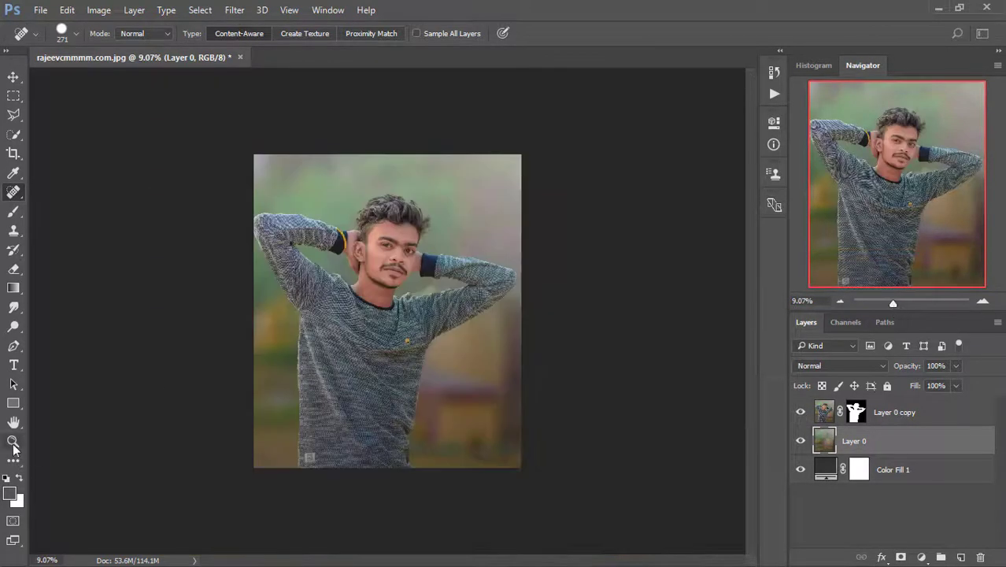
click(14, 442)
click(322, 346)
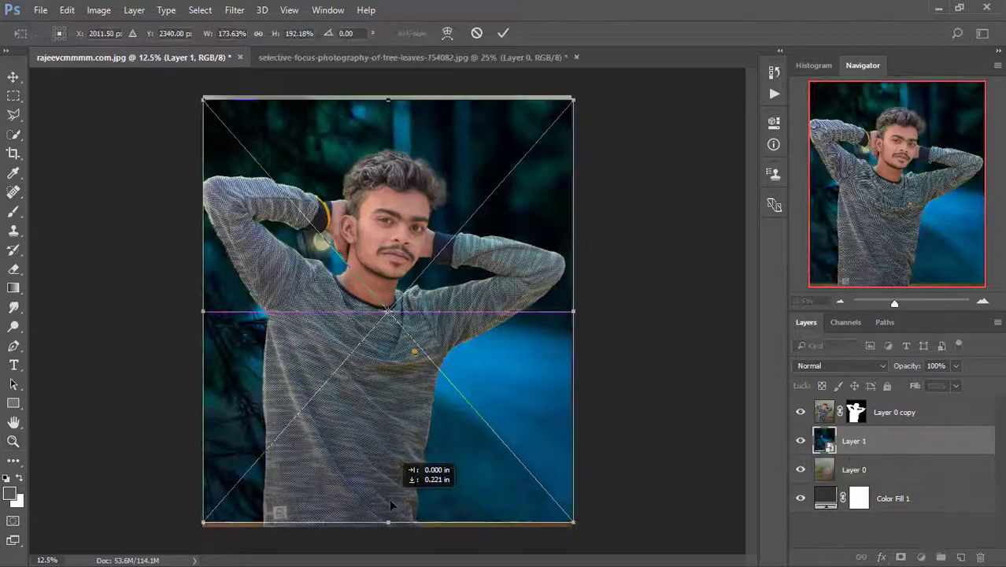
- Stretch the dark blue forest image on Layer 1 vertically until it covers the whole canvas and apply the transform
drag(389, 498, 389, 536)
drag(387, 96, 387, 96)
click(503, 33)
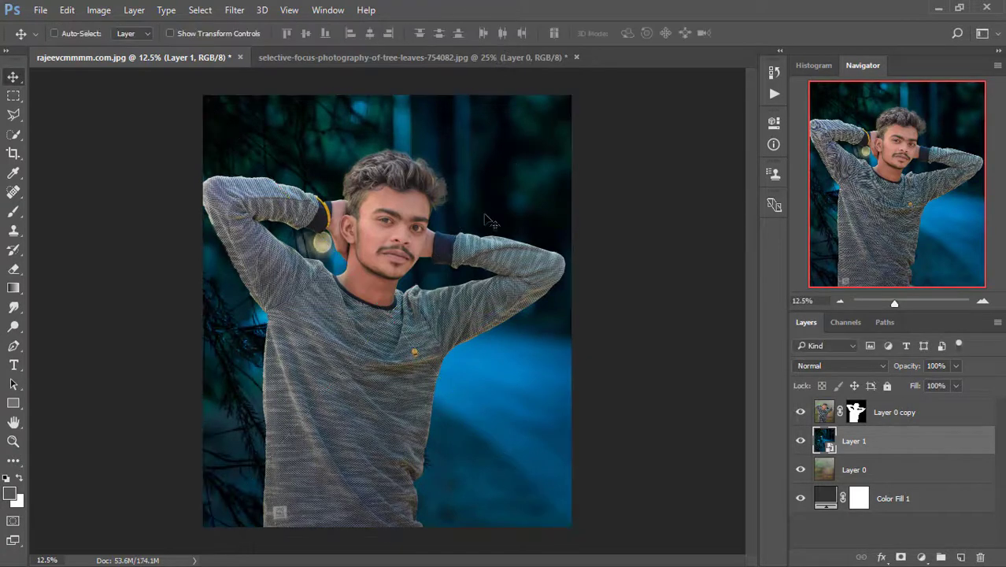
- Move Layer 0 above Layer 1 in the layer stack
drag(854, 470, 867, 441)
click(901, 557)
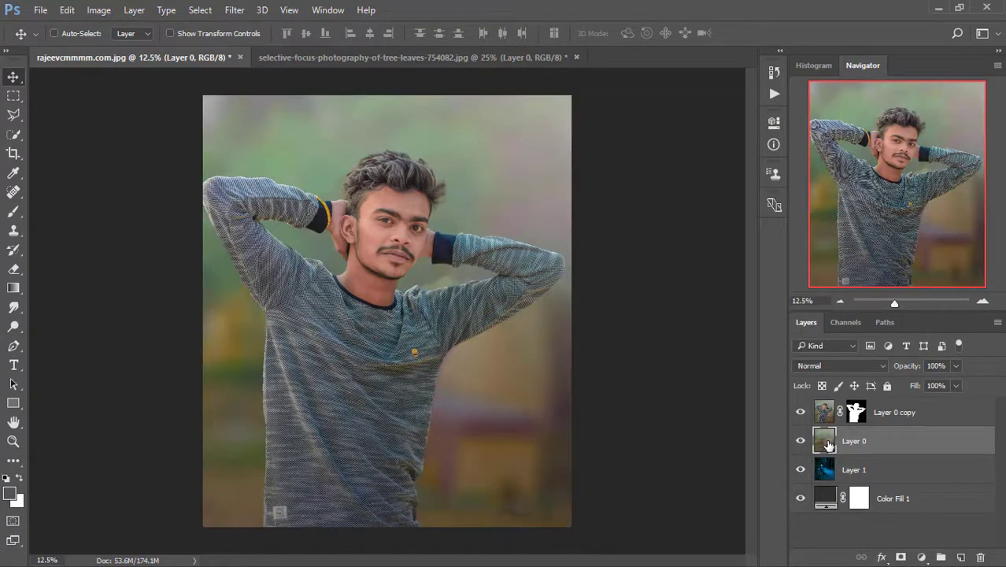
- Add a mask to Layer 0 and fade the layer with an upward gradient at 31% opacity
click(14, 288)
click(405, 34)
click(415, 49)
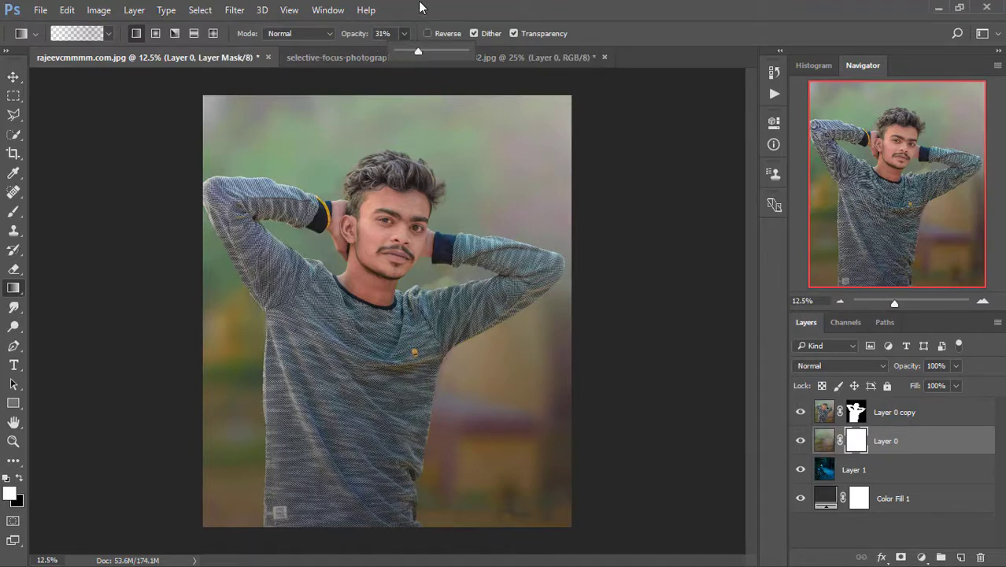
drag(378, 536, 378, 373)
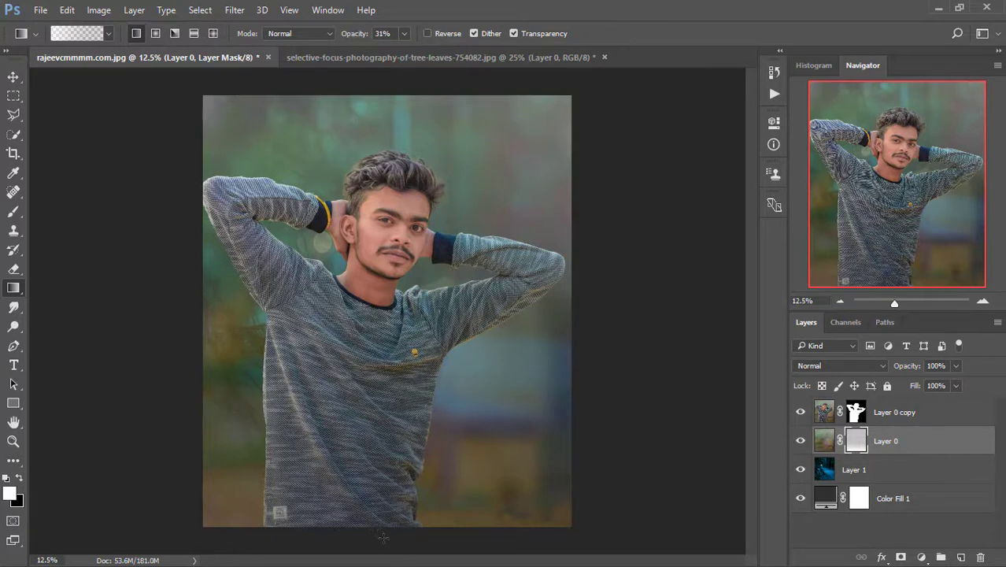
- Overlay Layer 1 with two upward gradients at 31% opacity and undo the last one
click(835, 475)
drag(386, 542, 385, 323)
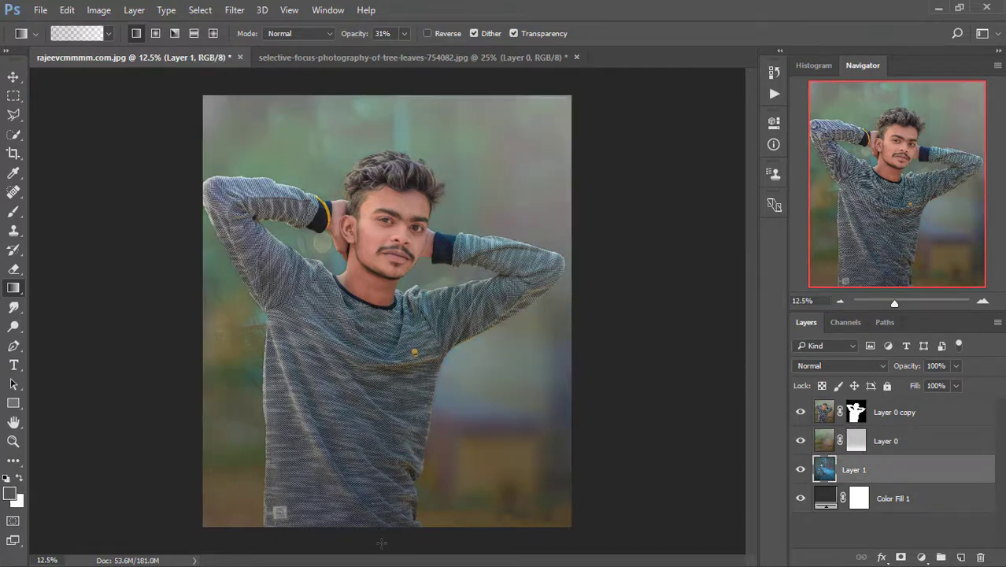
drag(394, 535, 389, 332)
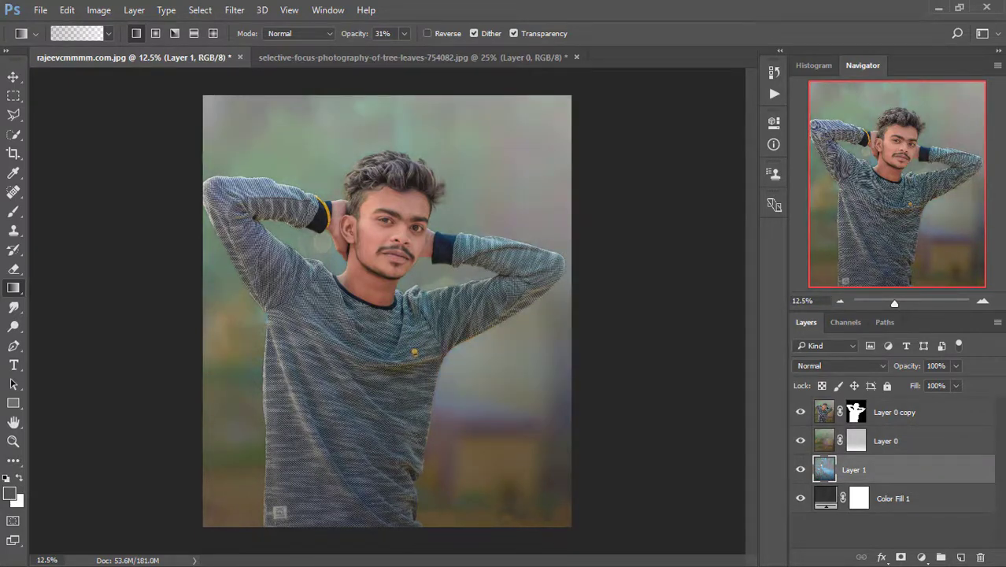
click(71, 11)
click(96, 56)
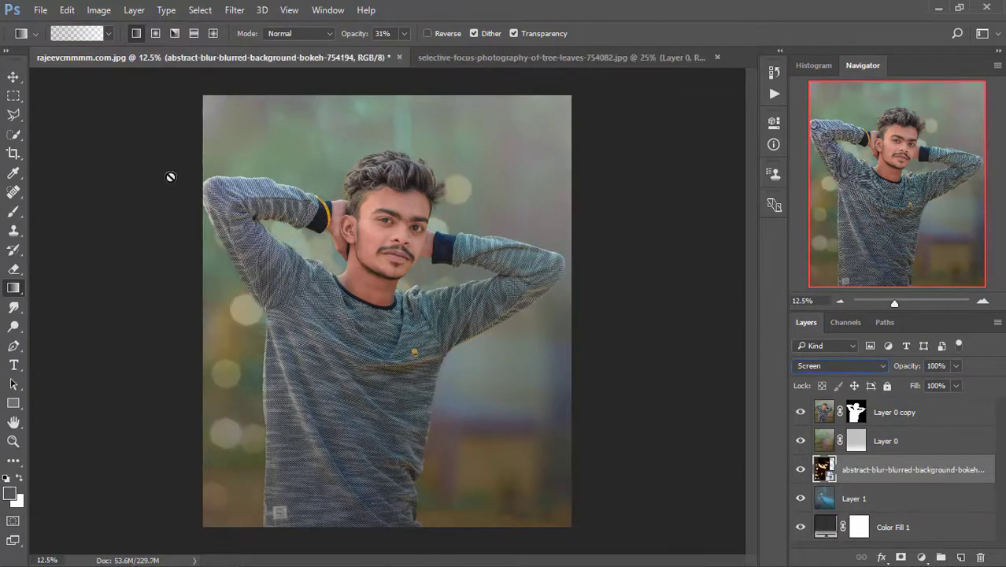
- Set the Color Fill 1 colour to black (000000) and compare the image with and without Layer 1
double_click(825, 527)
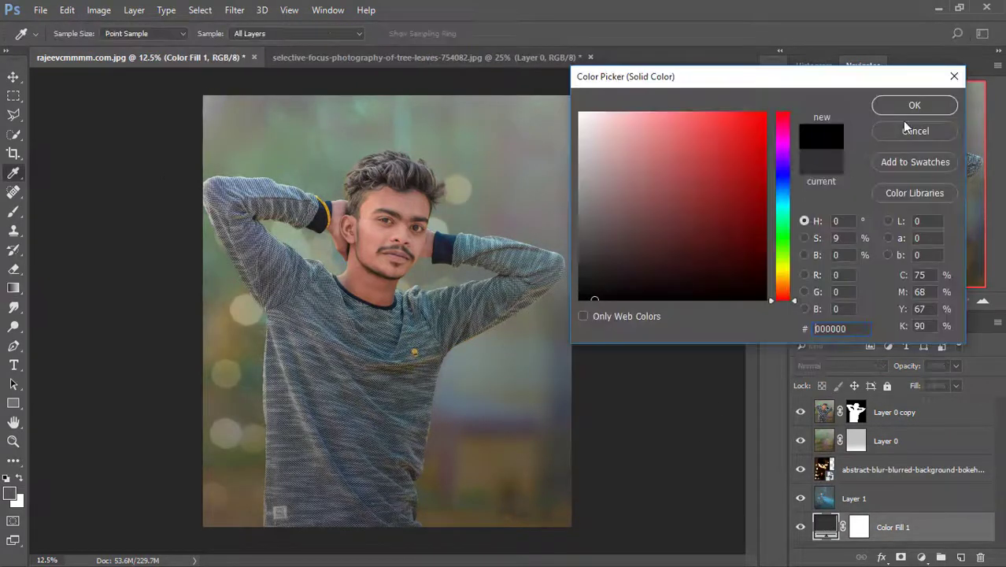
key(Return)
click(801, 499)
click(802, 498)
- Compare the image without Layer 0, then mask Layer 1 with an upward gradient at 31% opacity
click(801, 442)
click(801, 442)
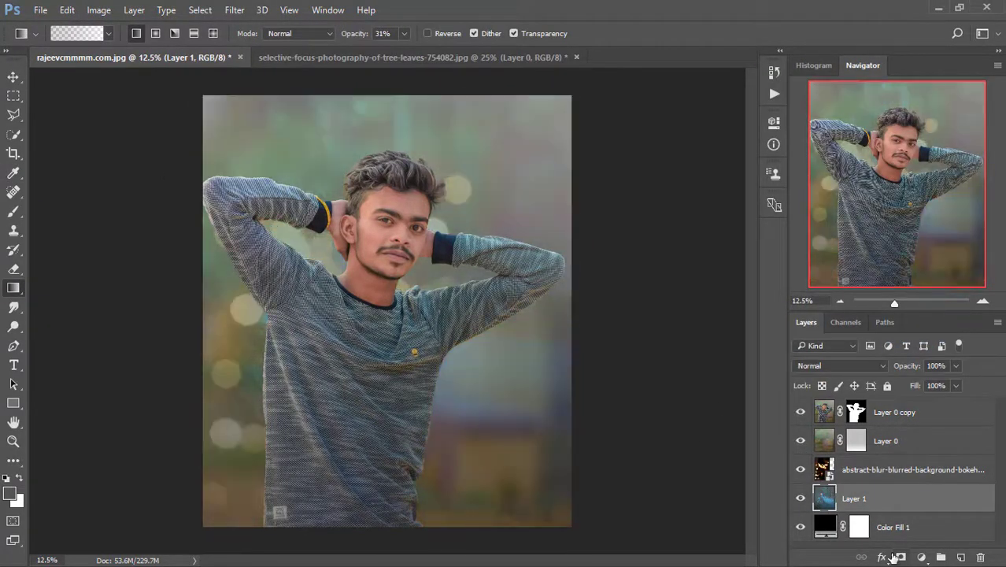
click(900, 557)
drag(381, 535, 402, 126)
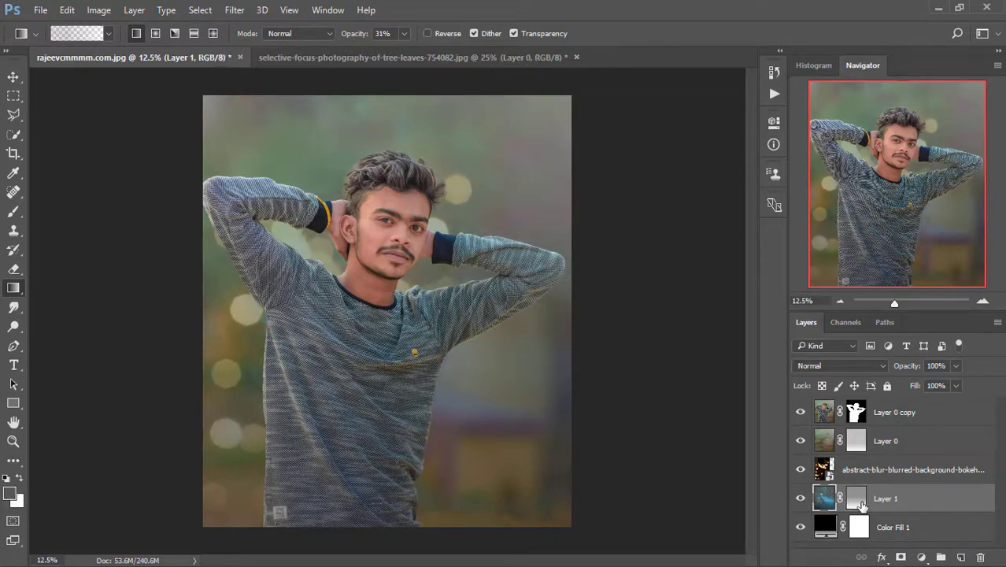
- Try to merge Layer 0, the bokeh layer, Layer 1 and Color Fill 1 into one layer
click(898, 470)
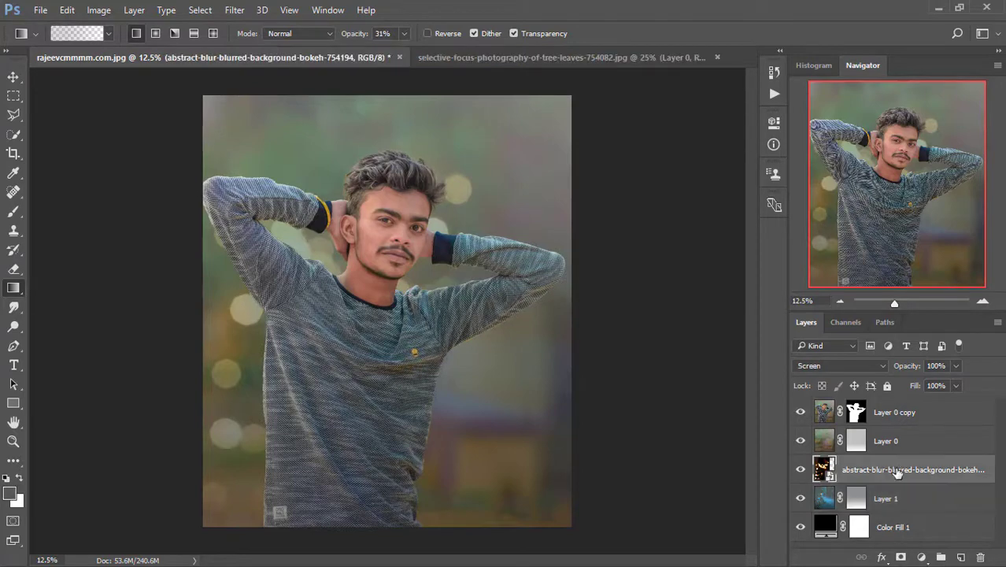
shift+click(883, 531)
shift+click(890, 446)
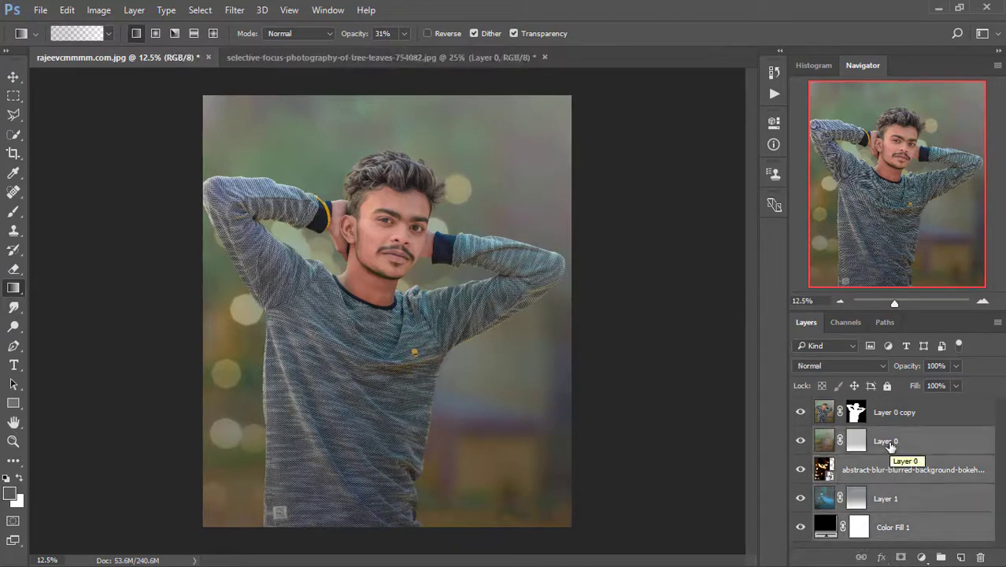
key(ctrl+shift+e)
click(67, 9)
click(142, 60)
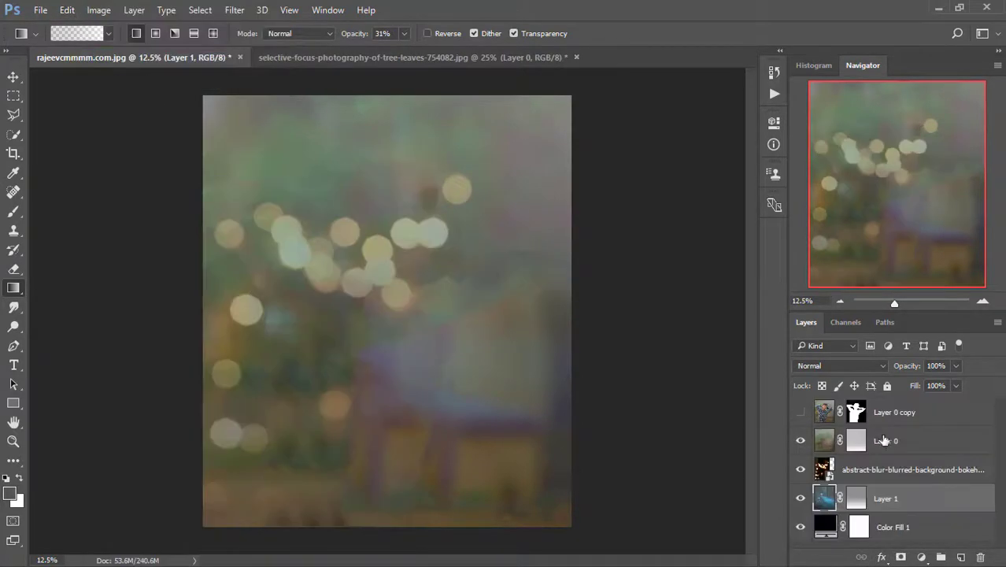
- Stamp the background layers into a new layer below the man and give it a 130 px Tilt-Shift blur focused near the lower edge
click(801, 412)
click(234, 9)
mouse_move(256, 187)
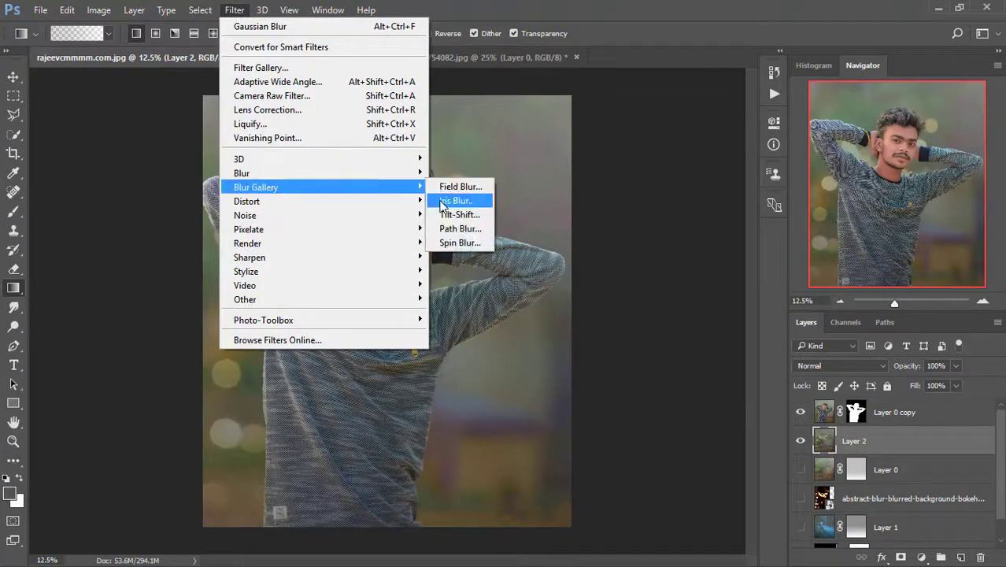
click(459, 215)
drag(416, 362, 404, 513)
text(130)
key(Return)
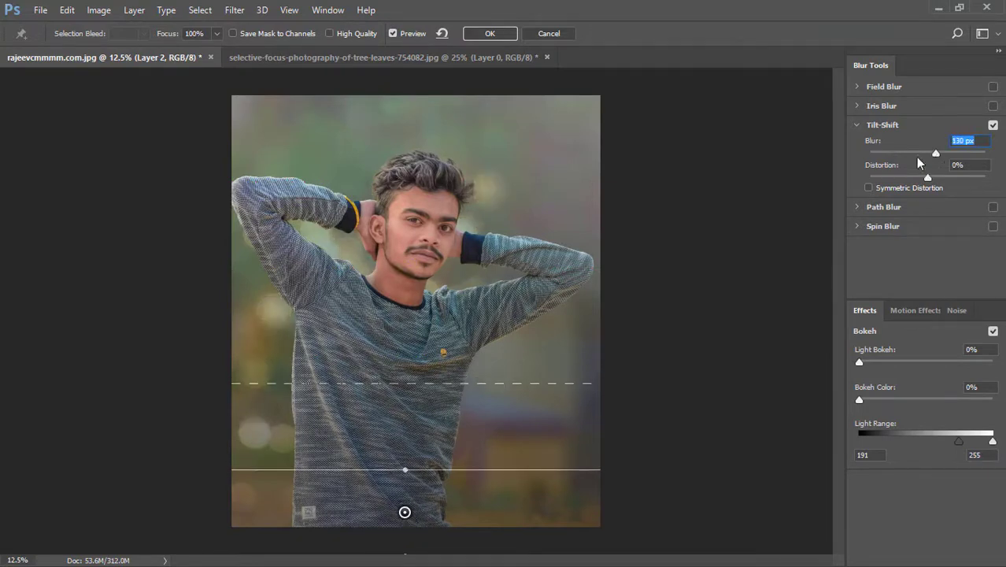
- Raise the Tilt-Shift blur to 167 px, increase the light bokeh and apply the filter
click(881, 364)
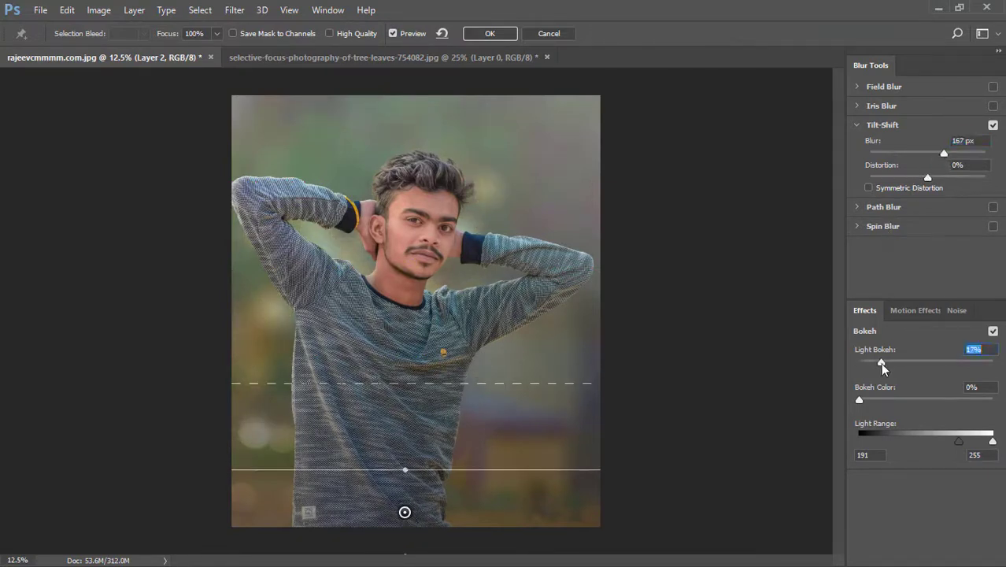
click(934, 363)
key(Return)
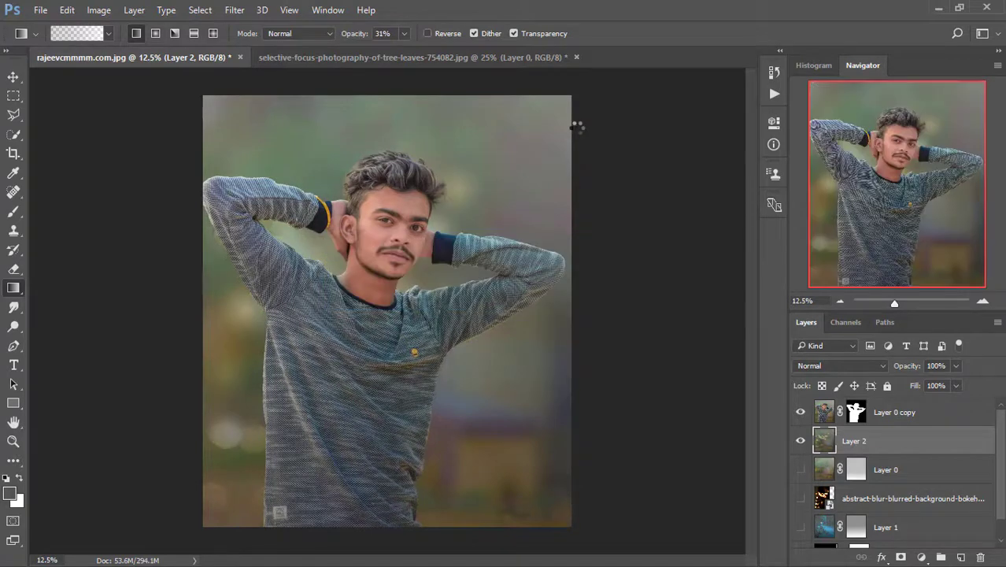
- Apply the layer mask of Layer 0 copy permanently and duplicate the cut-out layer
click(14, 441)
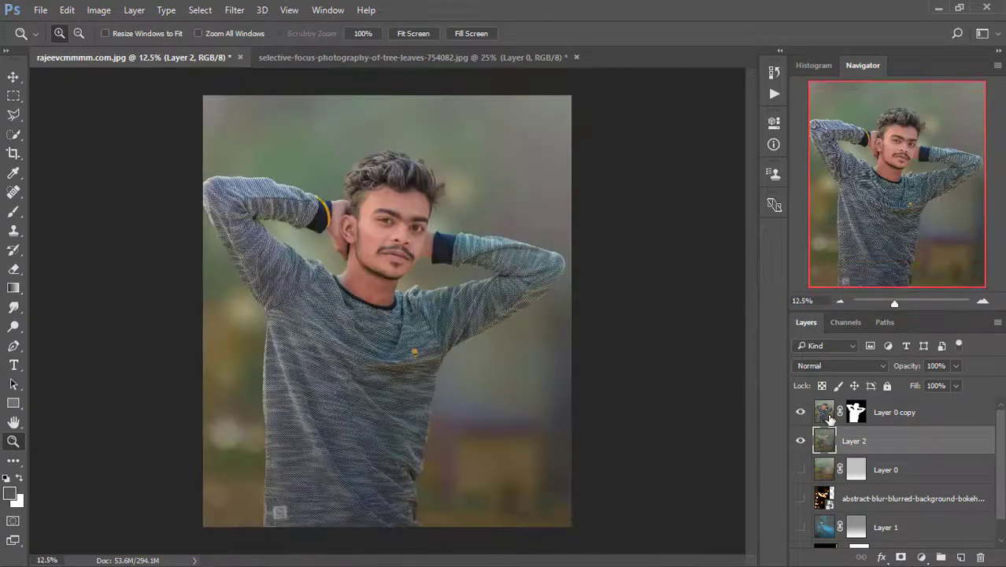
click(829, 420)
right_click(856, 412)
click(833, 457)
key(ctrl+j)
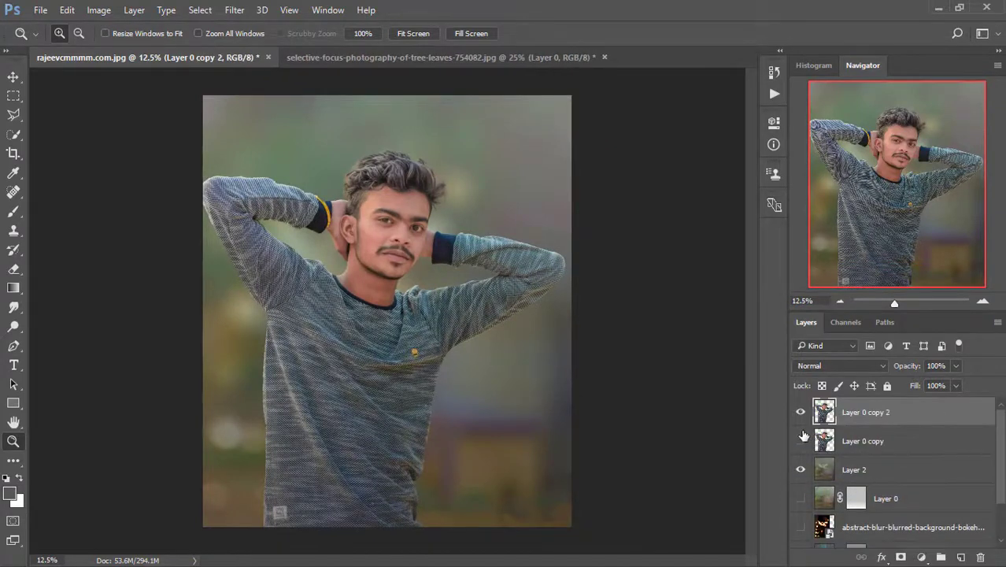
- Adjust the duplicated cut-out in Camera Raw with Highlights +32, Shadows +87, Clarity +19, Vibrance +14 and slightly more contrast
click(236, 11)
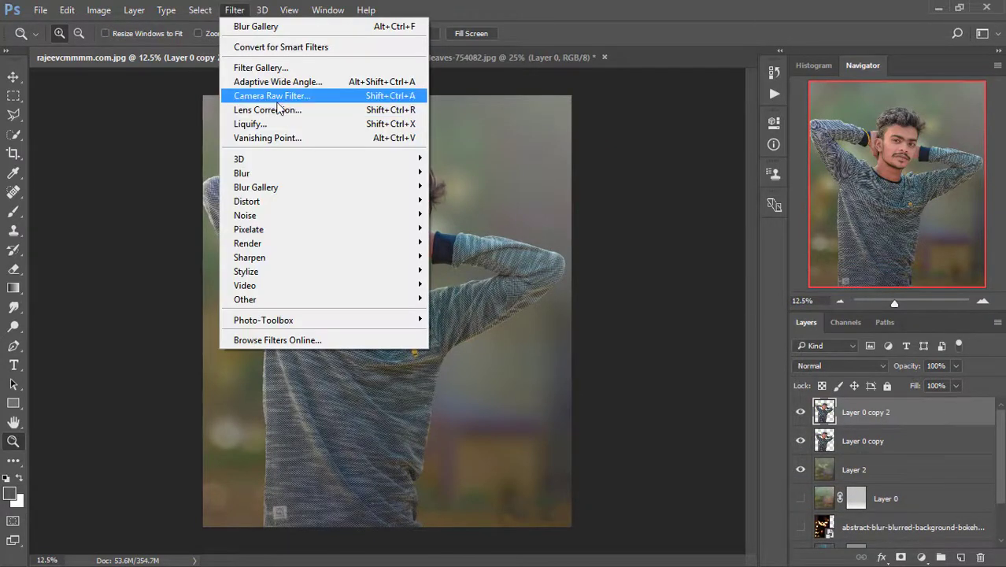
click(284, 95)
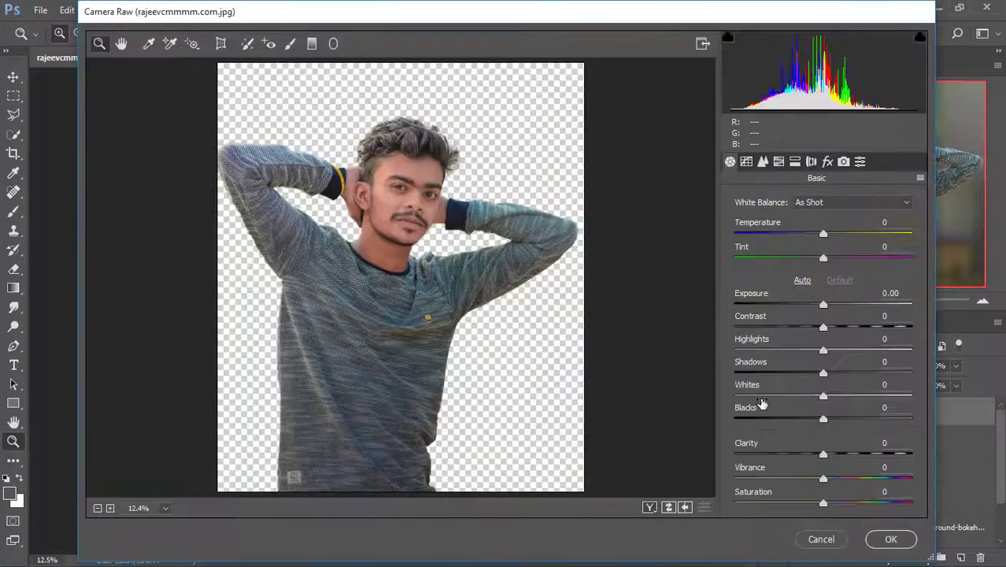
drag(823, 372, 851, 351)
click(896, 351)
drag(824, 454, 841, 457)
click(837, 479)
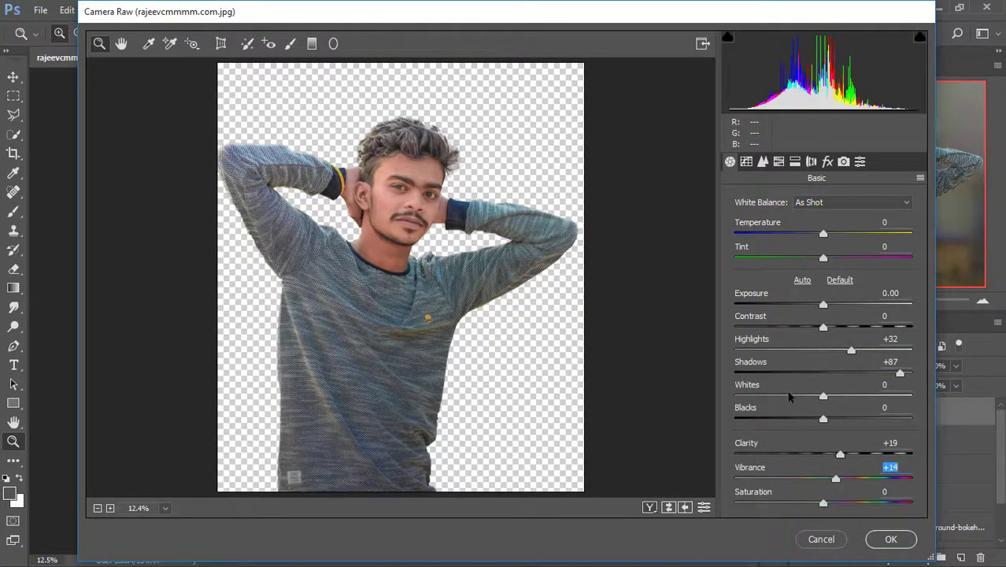
click(834, 329)
- Set the HSL hues to Oranges +1, Blues +3, Purples +100 and Magentas +88, and apply the Camera Raw filter
click(777, 163)
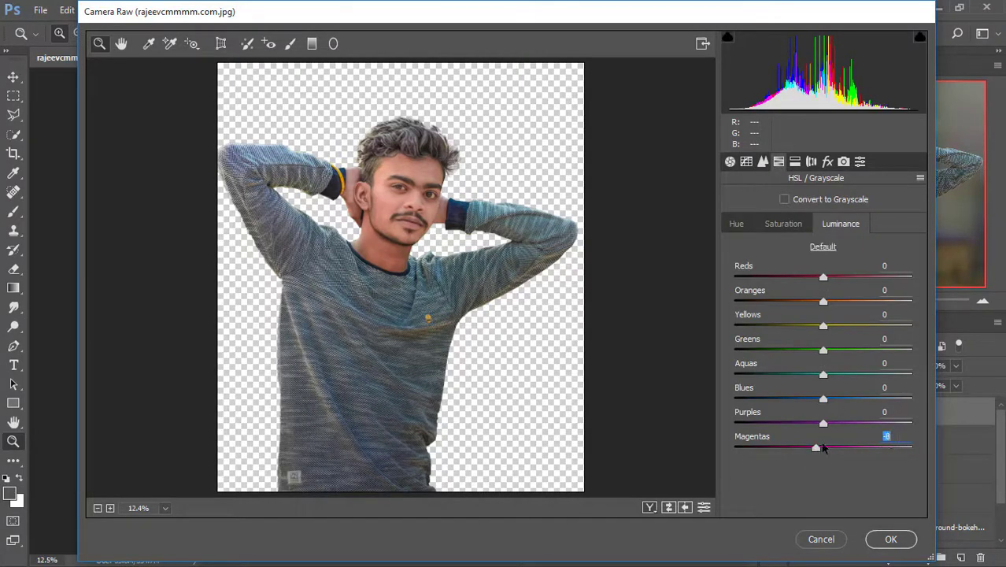
click(737, 223)
drag(821, 447, 912, 442)
drag(823, 424, 919, 430)
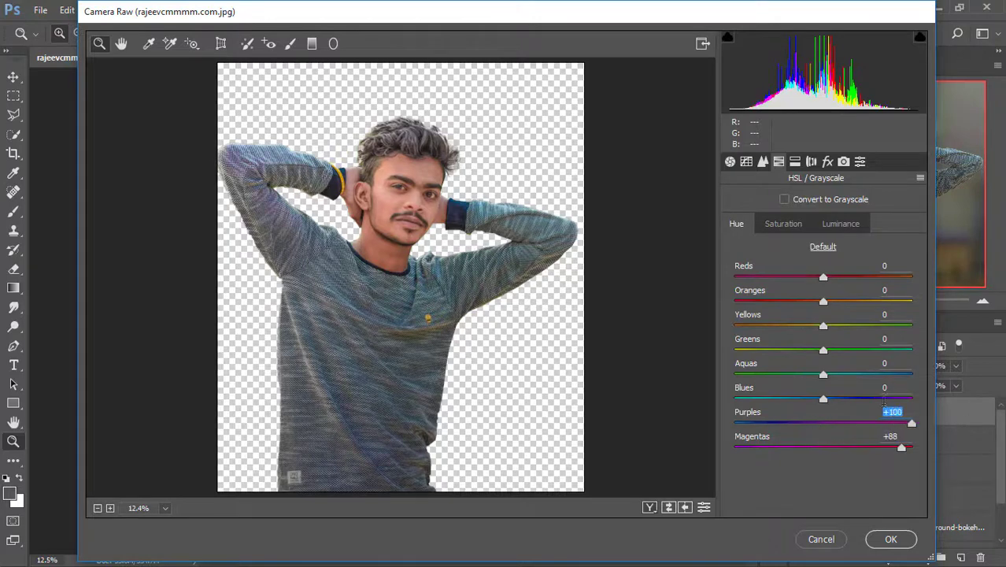
mouse_move(823, 399)
mouse_down()
mouse_move(755, 419)
mouse_move(825, 419)
mouse_up()
mouse_move(823, 302)
mouse_down()
mouse_move(746, 304)
mouse_move(824, 315)
mouse_up()
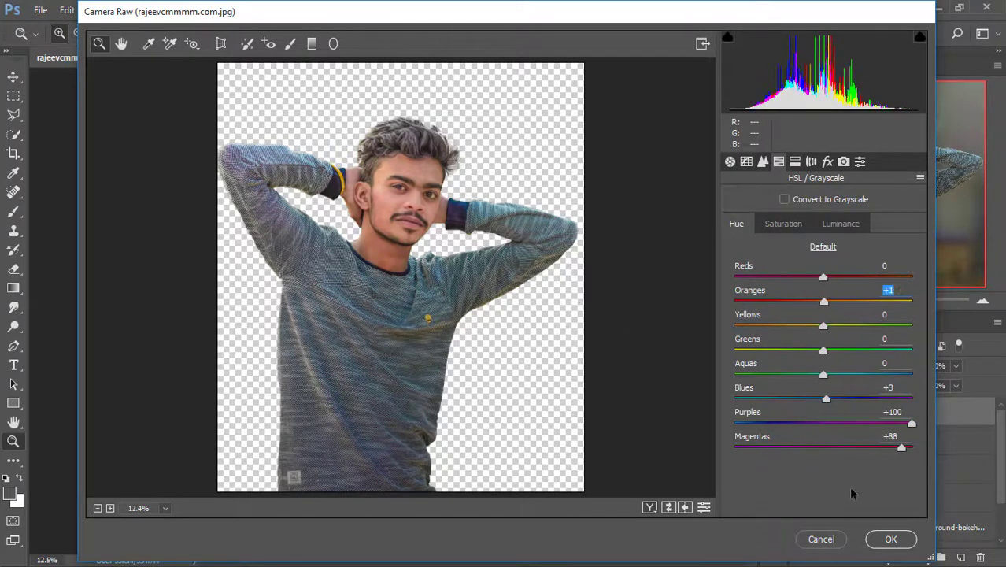
click(891, 539)
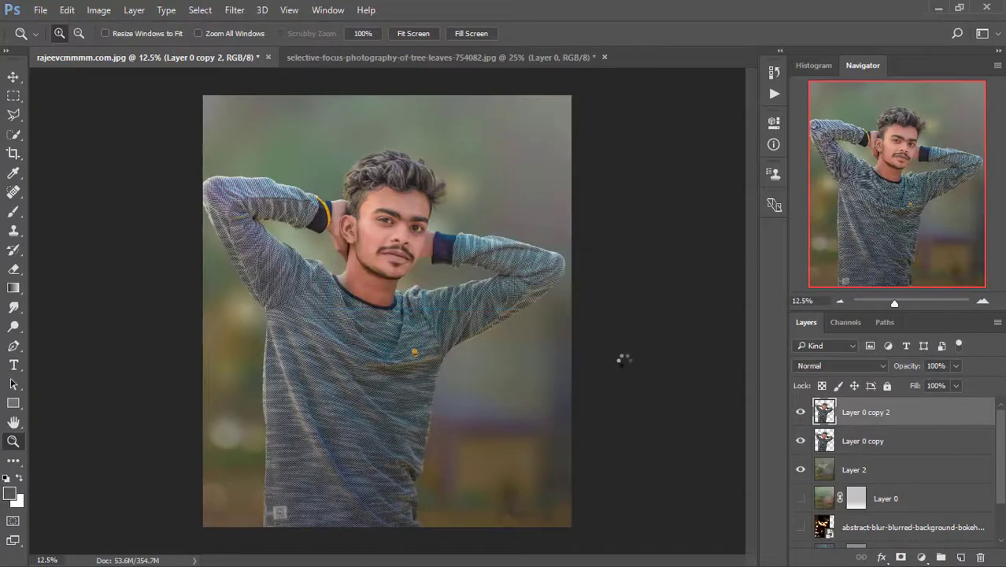
- Compare the cut-out before and after, then clip a Selective Color adjustment with strongly raised black to Layer 0 copy 2
click(801, 413)
click(801, 413)
click(921, 558)
click(890, 544)
drag(672, 297, 737, 298)
click(644, 381)
- Adjust the black amounts of further colour ranges in Selective Color 1, giving Magentas +33
click(688, 182)
click(665, 254)
click(671, 183)
click(669, 291)
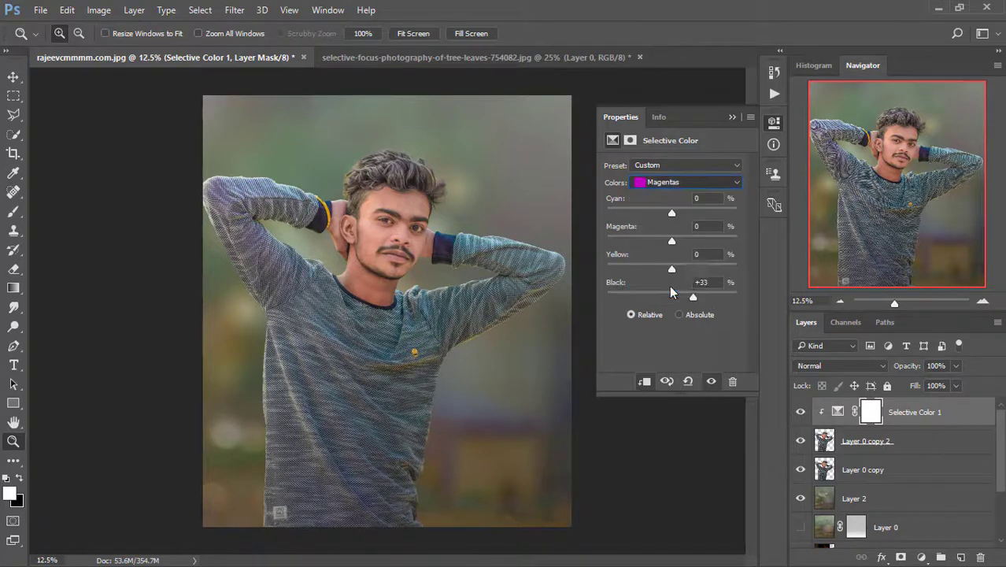
drag(671, 297, 619, 297)
- Raise the Yellows' black to about +86 in Selective Color 1 and adjust their yellow component
click(659, 185)
click(660, 207)
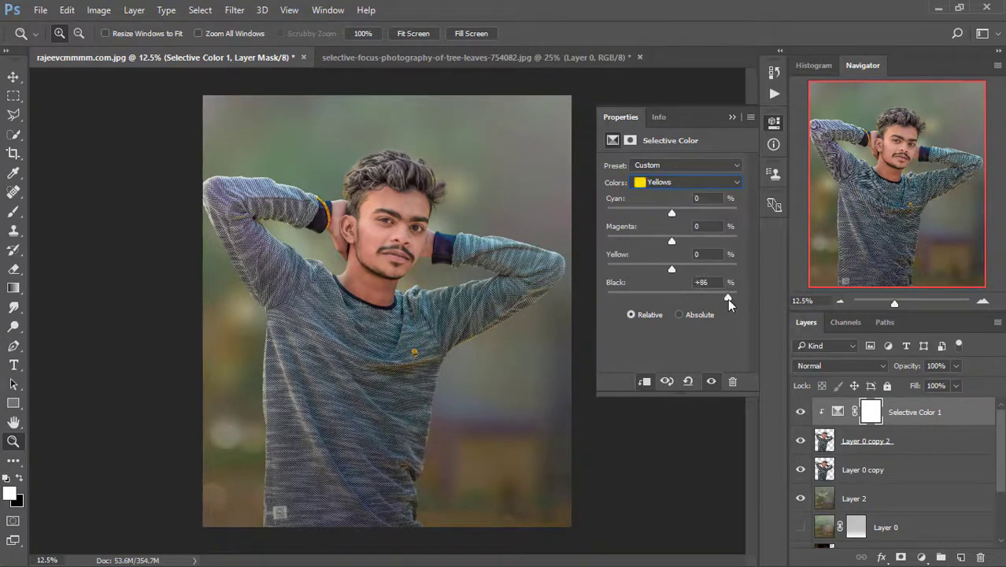
drag(727, 298, 729, 297)
click(717, 268)
click(733, 117)
- Paint black over both eyes on the Selective Color 1 mask with a size 28 brush
click(409, 216)
click(386, 236)
click(376, 293)
click(378, 303)
click(394, 270)
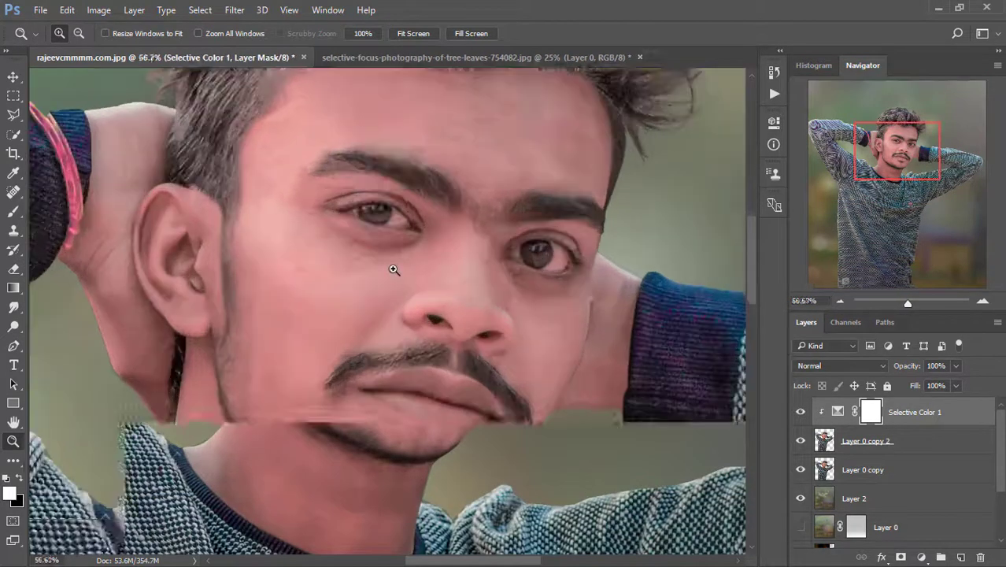
click(393, 270)
click(390, 252)
key(b)
drag(373, 273, 367, 270)
key(x)
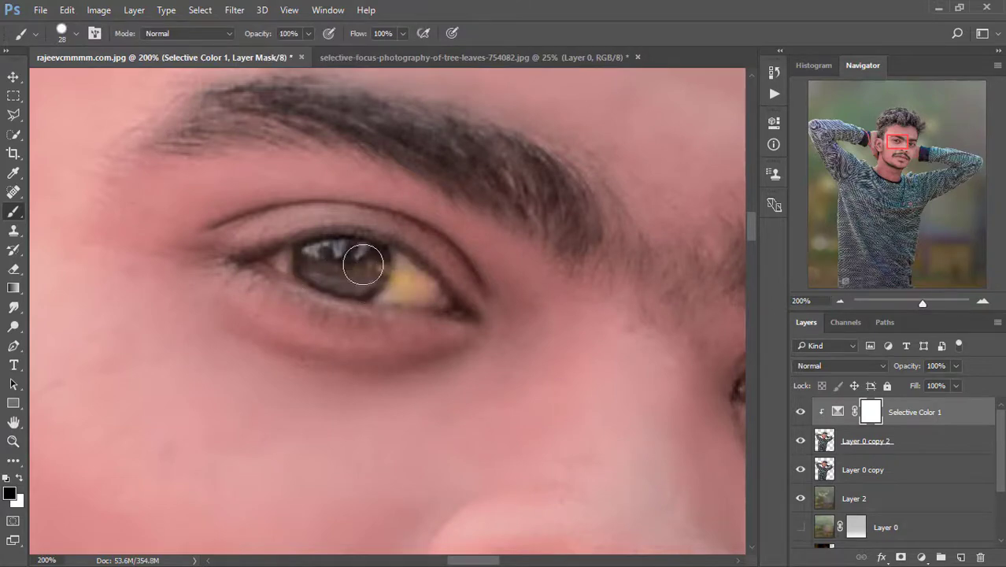
scroll(419, 388, right, 5)
drag(471, 411, 502, 418)
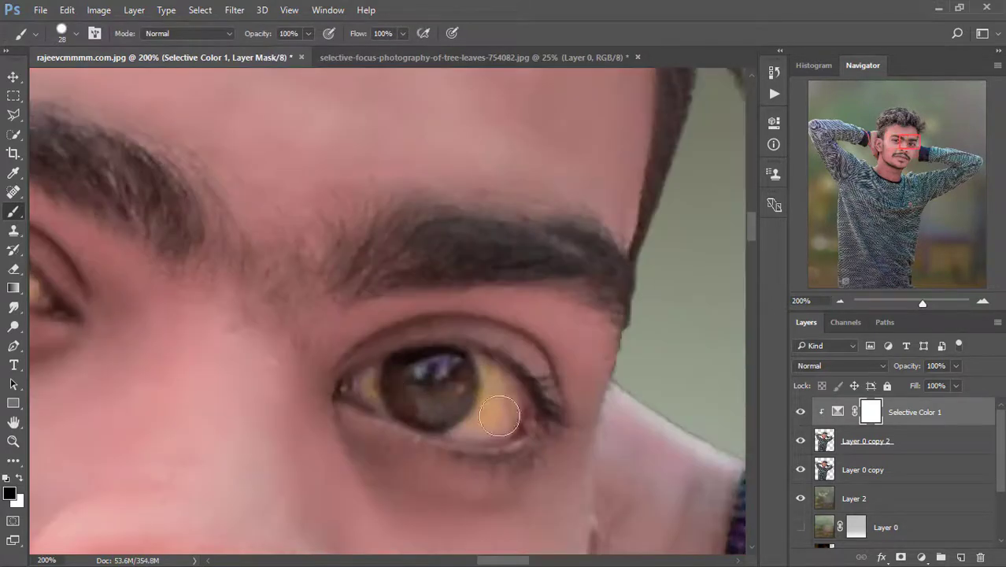
- Mask the yellow wristband on the image-left arm out of the Selective Color 1 adjustment
key(z)
drag(917, 304, 895, 304)
click(241, 313)
click(241, 313)
click(241, 313)
key(b)
key(z)
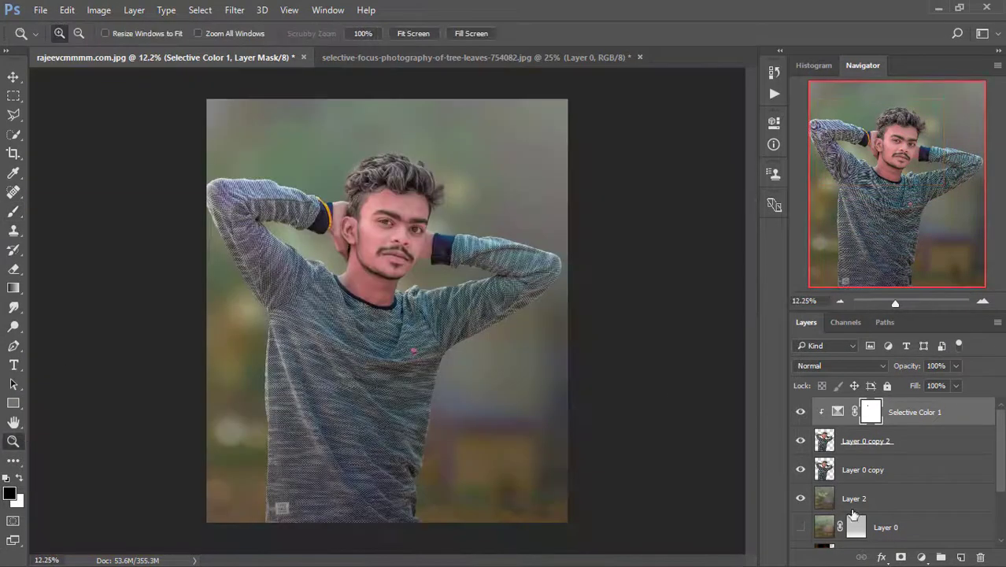
- Add a Selective Color adjustment above Layer 2 with the Yellows at magenta +69, yellow -34 and black +97
click(855, 499)
click(921, 557)
click(910, 547)
drag(662, 310, 734, 303)
drag(672, 271, 683, 279)
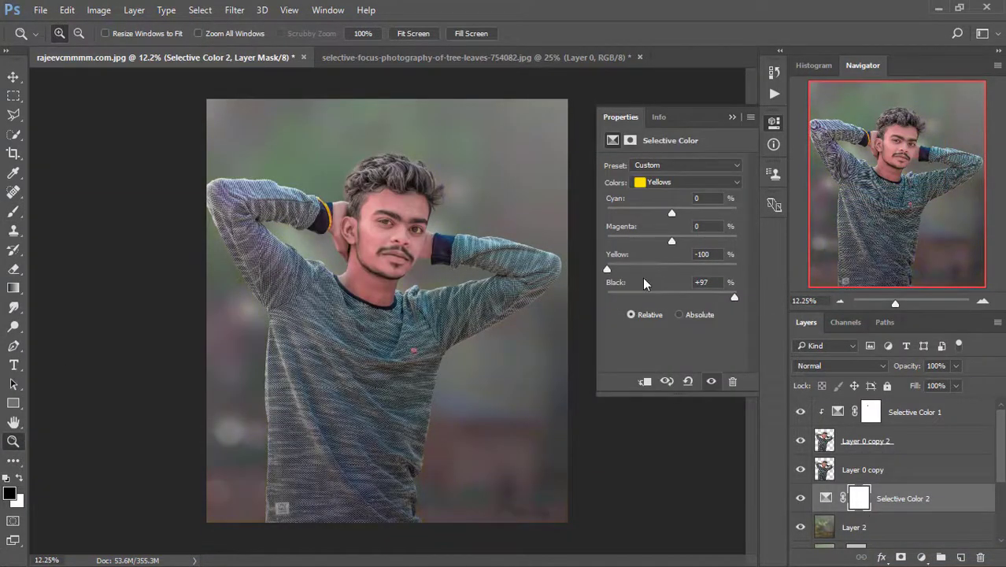
drag(672, 241, 750, 231)
- Adjust the yellow and black components of other colour ranges in Selective Color 2
click(693, 182)
click(668, 257)
drag(671, 296, 675, 295)
click(680, 182)
drag(756, 270, 669, 296)
click(664, 234)
mouse_move(672, 270)
mouse_down()
mouse_move(638, 272)
mouse_move(675, 273)
mouse_up()
- Set the cyan component of the Yellows to -59 in Selective Color 2
click(679, 182)
click(672, 208)
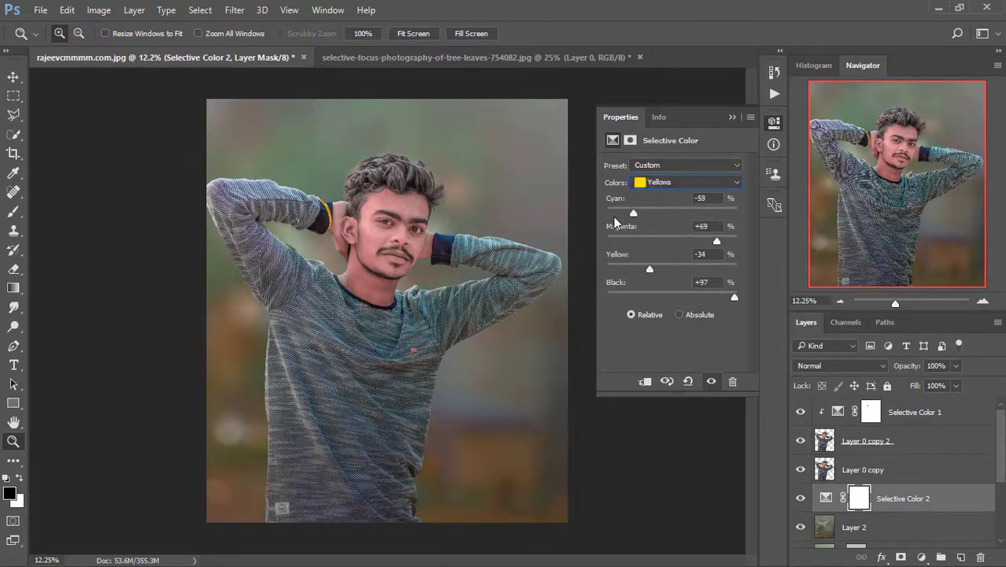
click(732, 117)
- Stamp all visible layers into a new layer above Selective Color 1
scroll(421, 312, up, 1)
scroll(409, 292, down, 2)
scroll(395, 274, up, 2)
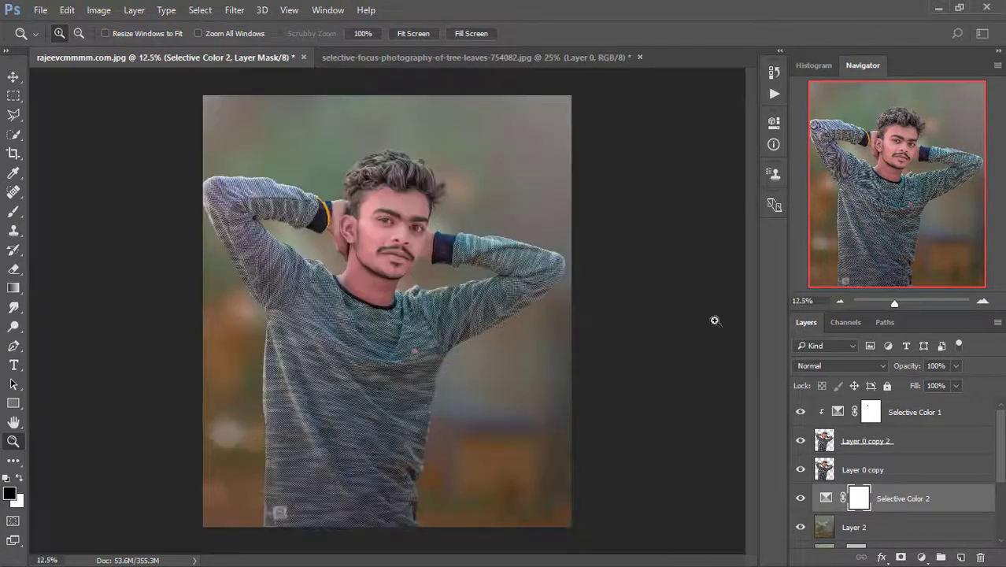
scroll(891, 437, down, 4)
scroll(890, 433, up, 4)
click(914, 418)
key(ctrl+alt+shift+e)
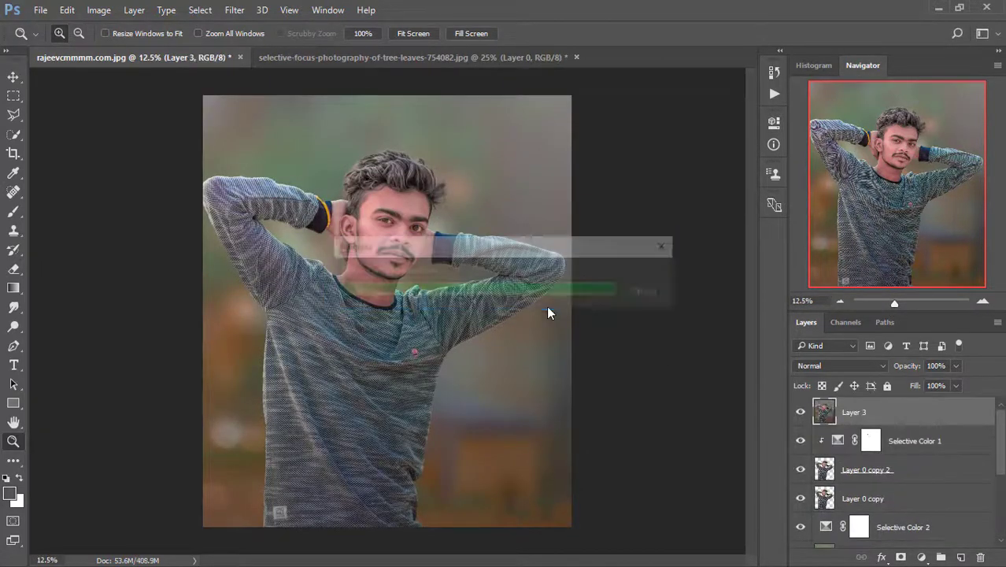
- Add a Selective Color adjustment above Layer 3 and set its Greens to magenta +100 and black +2
click(924, 557)
click(951, 545)
click(678, 182)
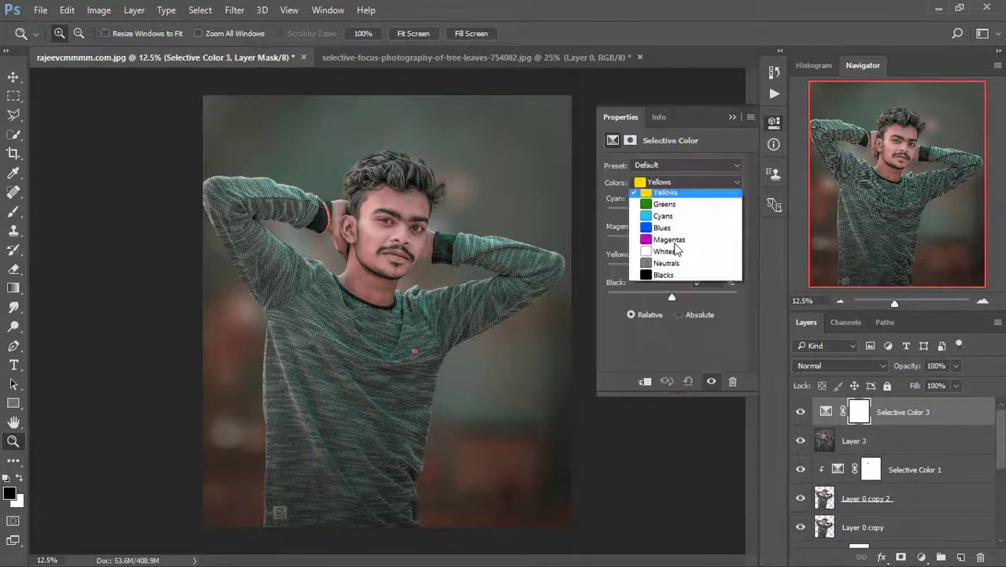
click(665, 290)
drag(672, 297, 607, 300)
click(673, 182)
click(669, 208)
click(664, 219)
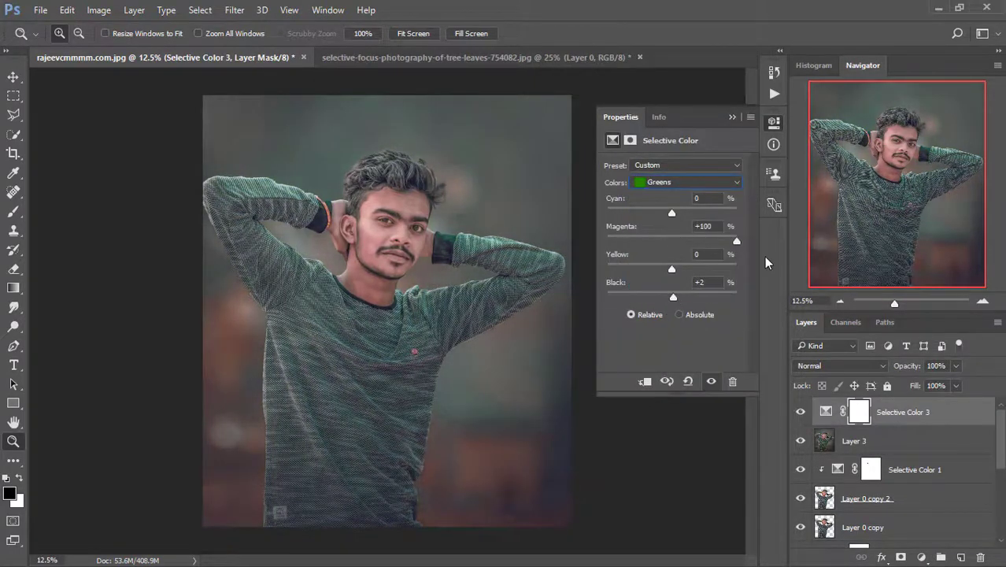
- Fine-tune further colour ranges in Selective Color 3 and close its settings
click(678, 182)
click(661, 196)
click(678, 181)
click(670, 219)
click(733, 117)
- Duplicate Layer 3 directly beneath the Selective Color 3 adjustment
scroll(417, 218, up, 1)
scroll(404, 222, down, 1)
scroll(404, 227, up, 4)
click(904, 441)
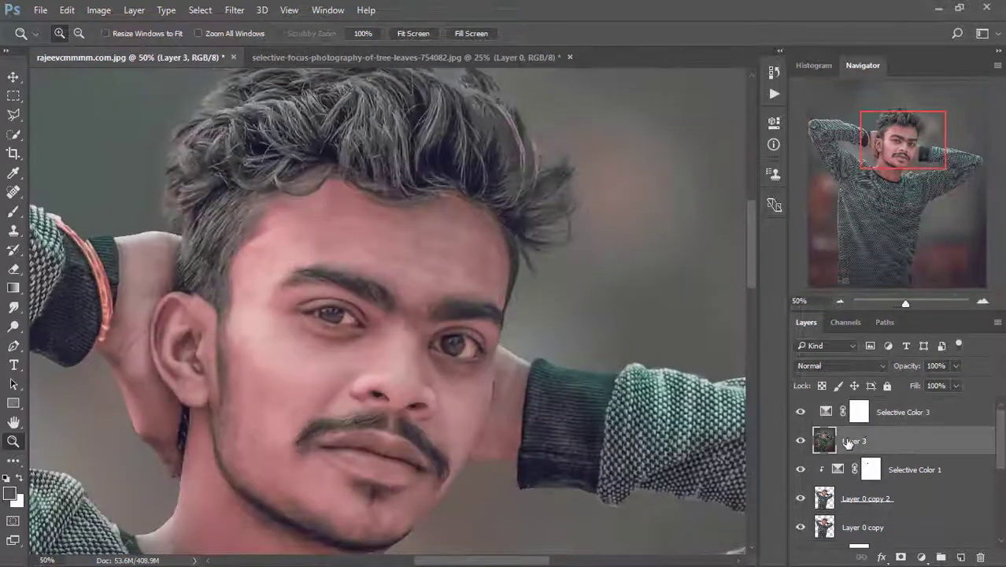
key(ctrl+shift+alt+n)
key(ctrl+z)
key(ctrl+j)
- Apply a Gaussian Blur with a 2.2 pixel radius to Layer 3 copy and hide it behind a black layer mask
click(234, 9)
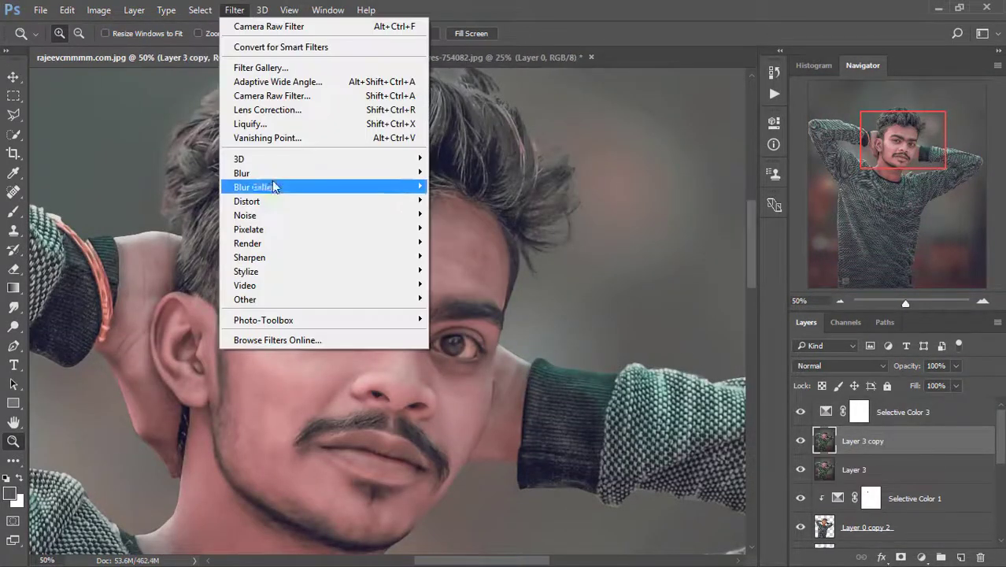
mouse_move(337, 169)
click(467, 227)
click(717, 271)
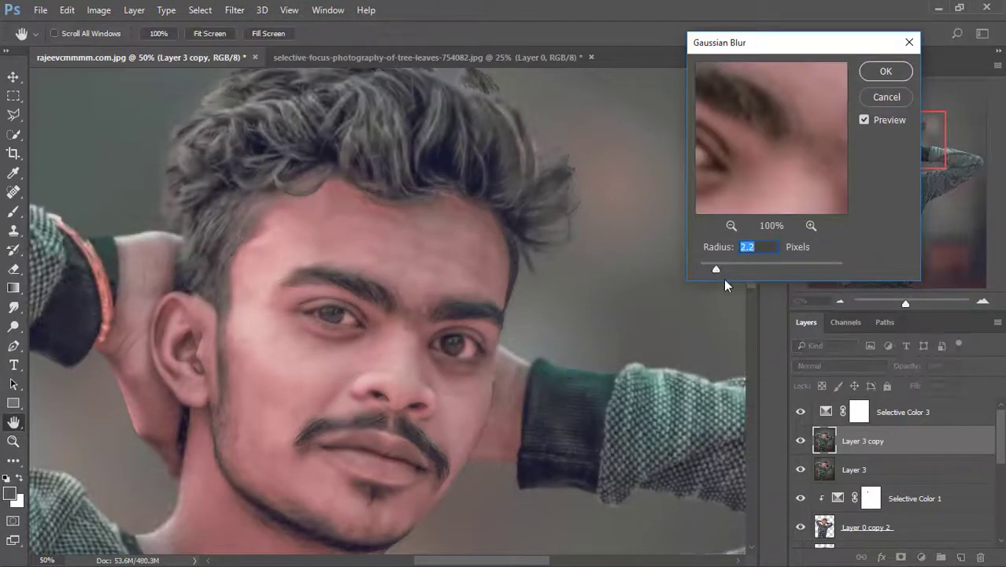
key(Return)
click(901, 557)
key(ctrl+i)
- Paint white on the Layer 3 copy mask over the skin of the face to smooth it, using a 69 px brush
key(b)
right_click(299, 257)
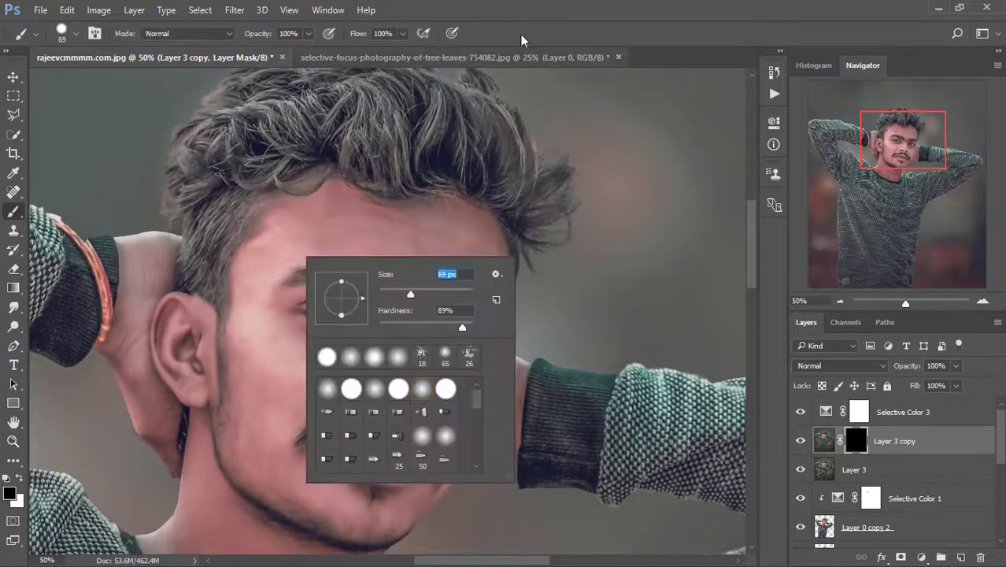
click(523, 36)
key(x)
mouse_move(337, 228)
mouse_down()
mouse_move(384, 259)
mouse_move(320, 233)
mouse_move(263, 443)
mouse_up()
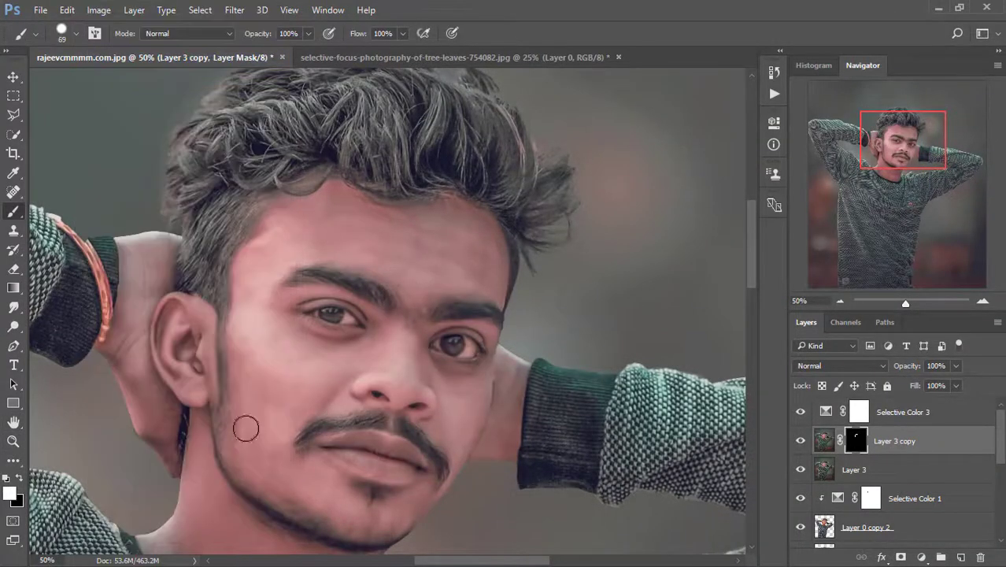
scroll(266, 330, down, 3)
scroll(219, 410, up, 3)
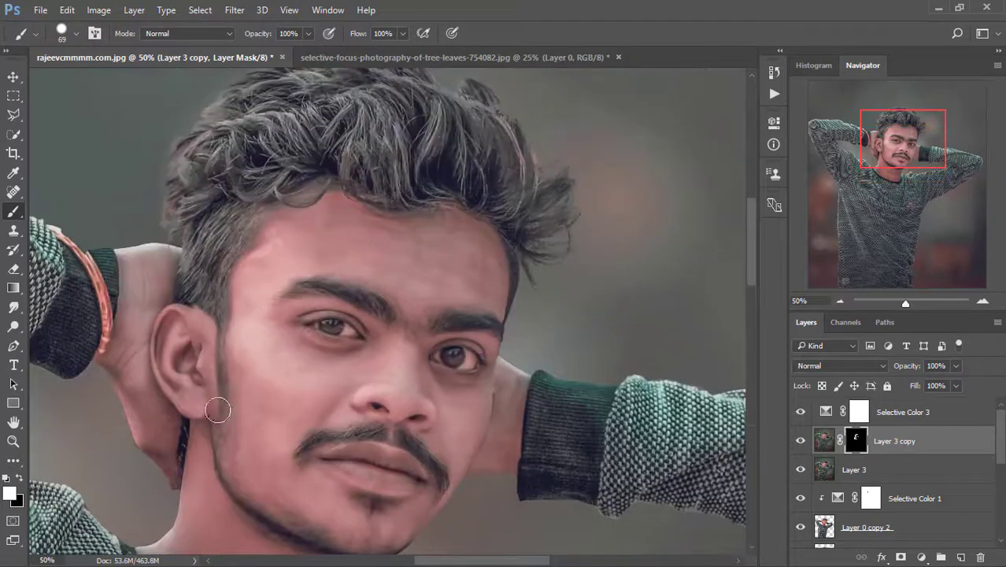
scroll(389, 378, down, 3)
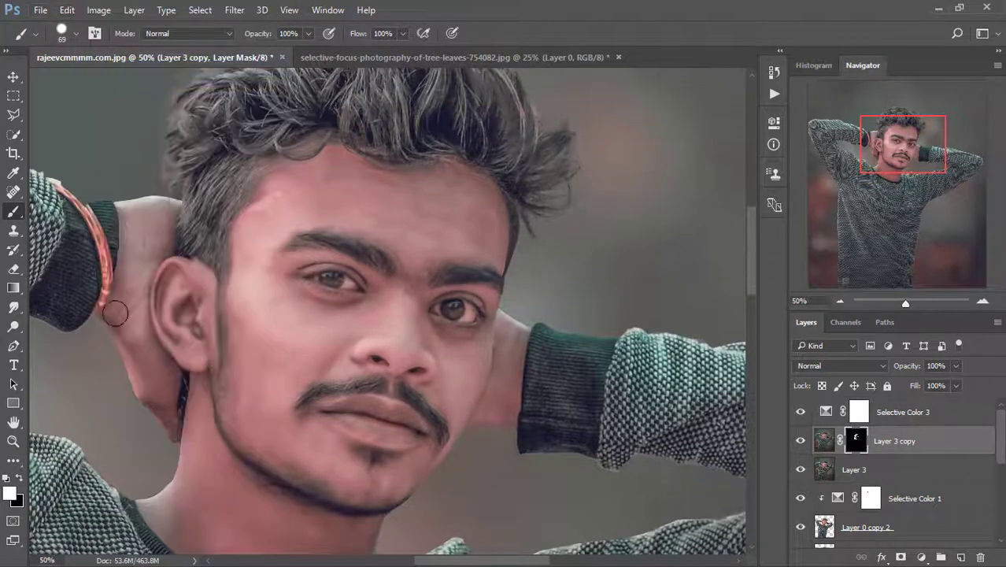
scroll(377, 322, up, 2)
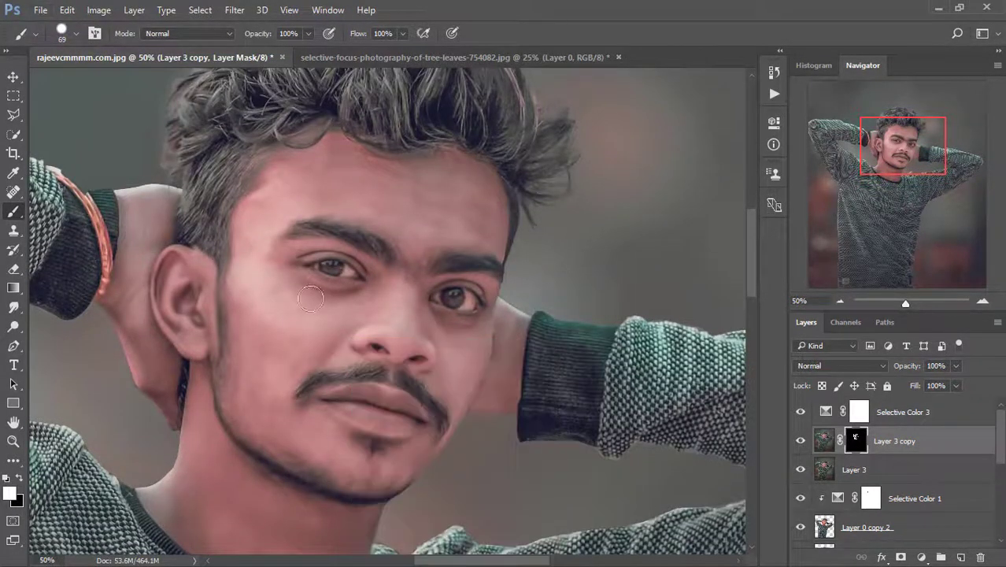
drag(309, 306, 298, 305)
key(ctrl+minus)
key(ctrl+minus)
key(ctrl+minus)
key(ctrl+minus)
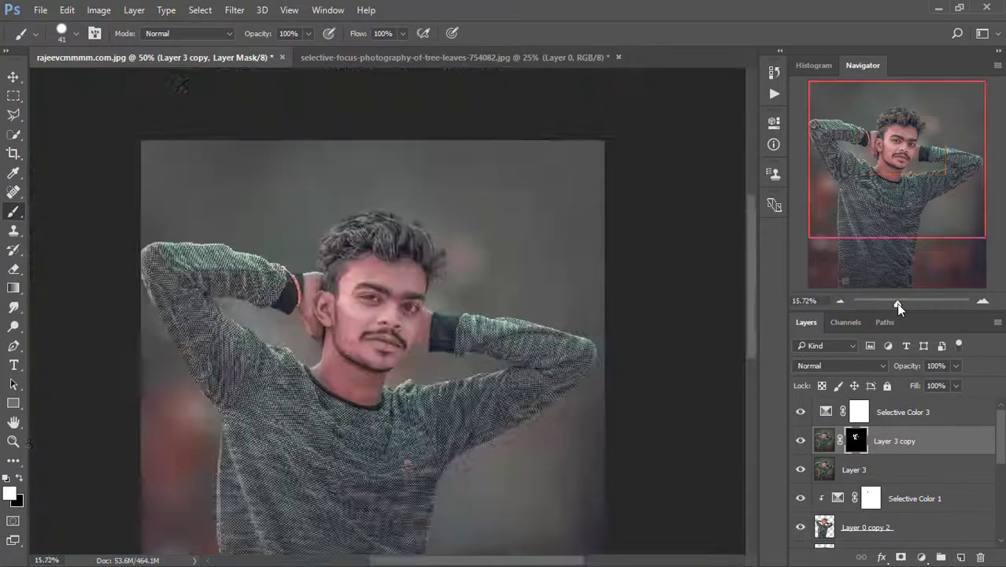
- Add a Photo Filter adjustment above Selective Color 3 using the Magenta filter at 42% density
key(z)
click(904, 412)
click(922, 557)
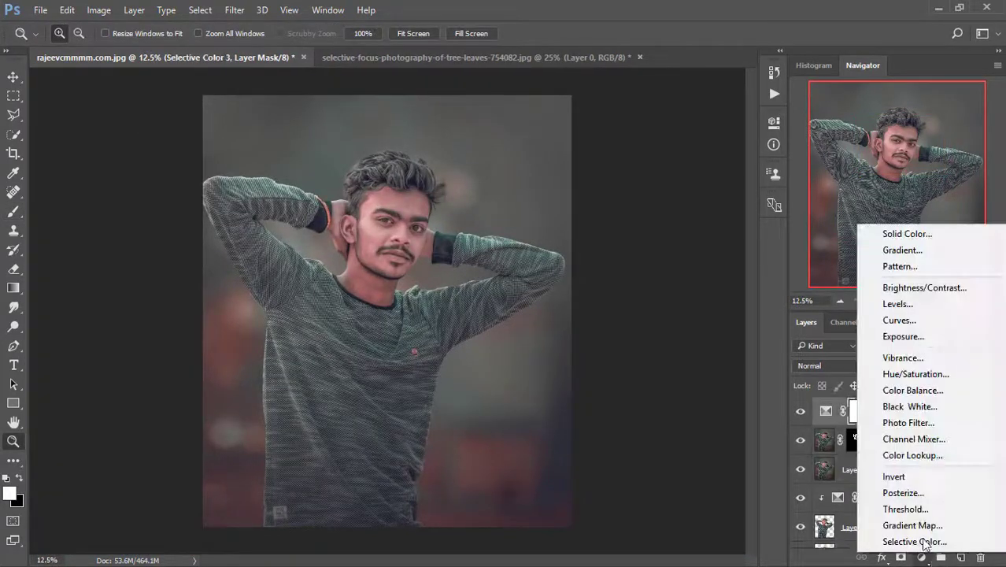
click(898, 438)
click(691, 164)
click(667, 333)
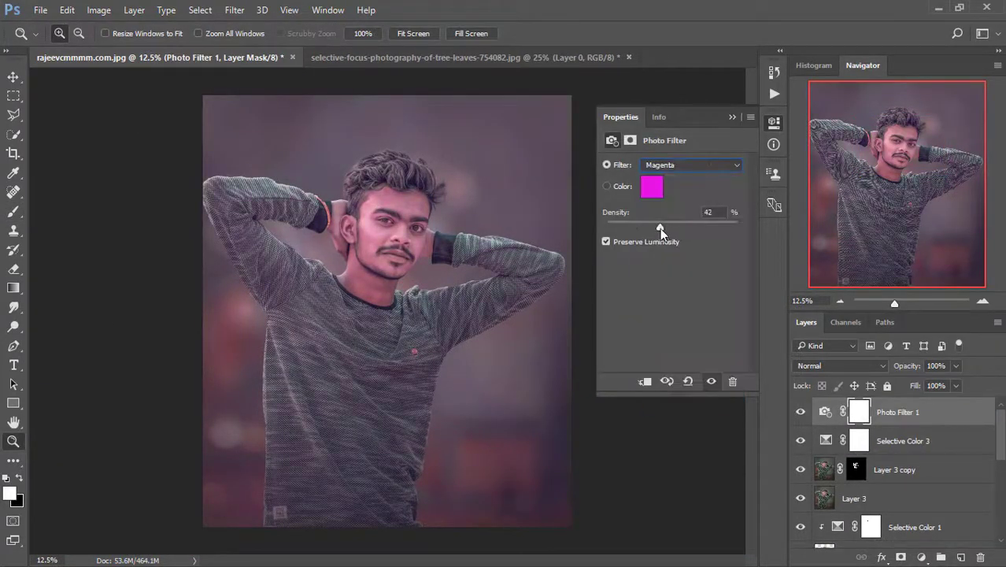
click(732, 117)
- Mask Photo Filter 1 off the man's face and neck with a black 193 px brush
key(b)
right_click(337, 218)
right_click(371, 206)
drag(528, 239, 514, 239)
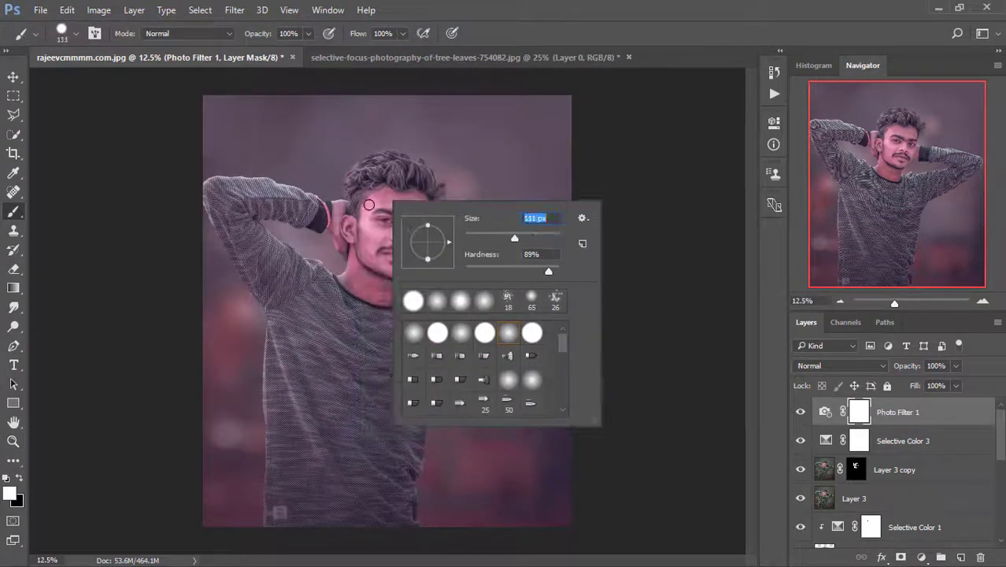
click(455, 118)
key(x)
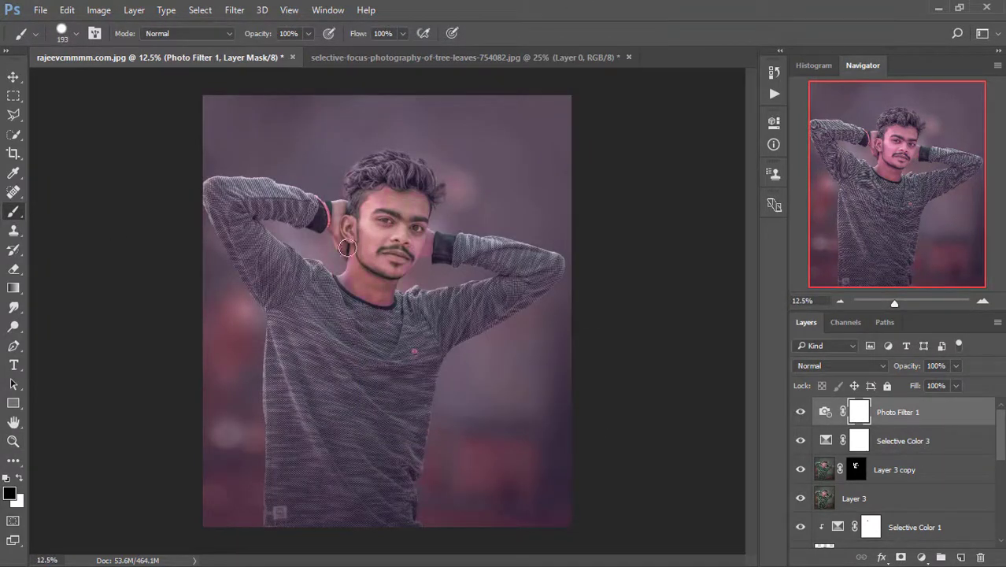
- Add a second Photo Filter adjustment with the Magenta filter above Photo Filter 1 and reduce its layer opacity to 43%
click(922, 557)
click(874, 418)
click(691, 164)
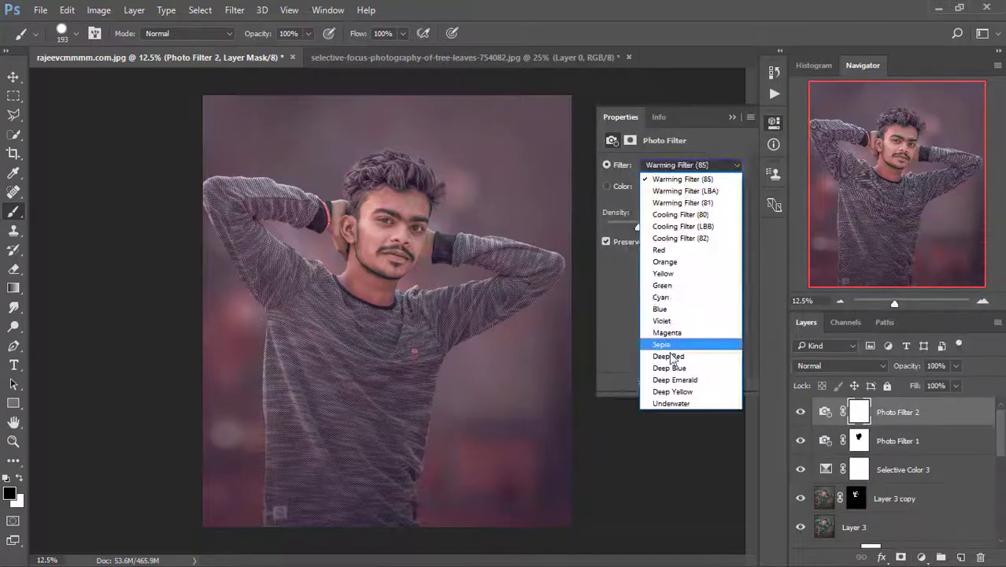
click(662, 285)
click(692, 164)
click(667, 332)
drag(607, 227, 652, 227)
click(731, 116)
click(956, 366)
drag(956, 384, 919, 385)
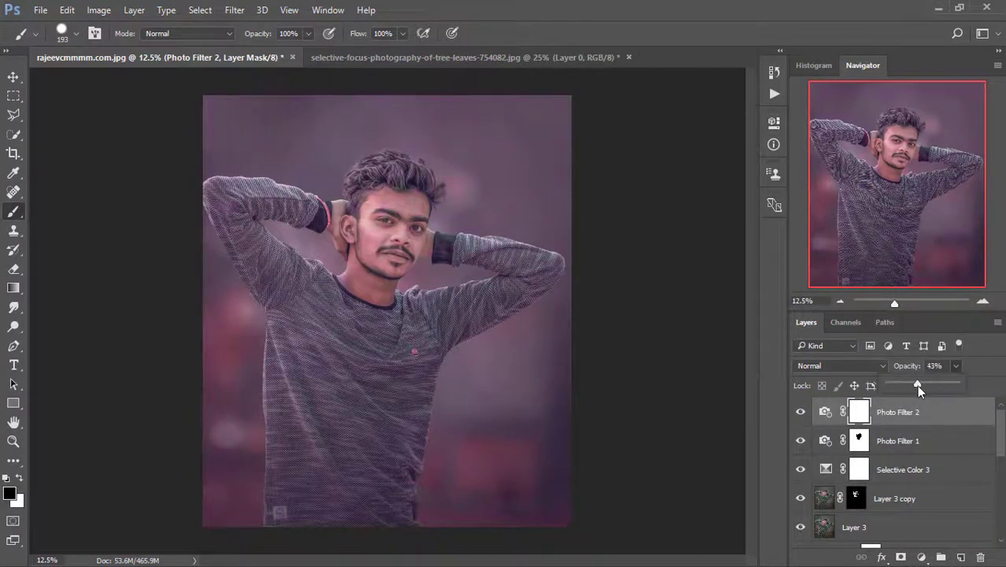